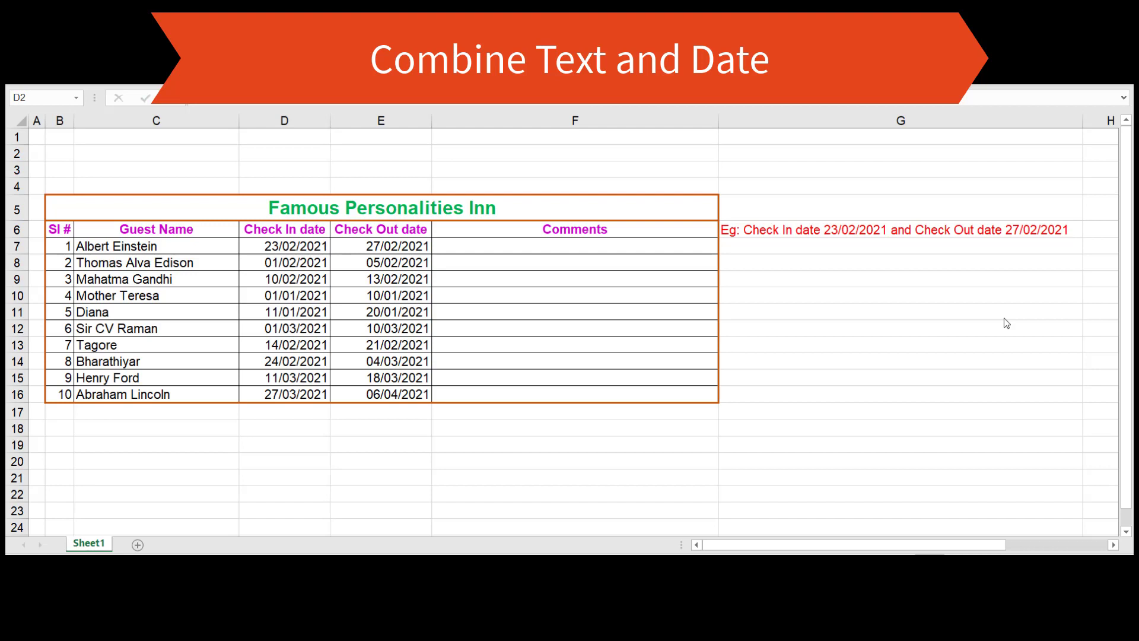
Review the guest name, check-in, check-out columns and the example comment in Comments
{"action": "left_click", "coordinate": [423, 209]}
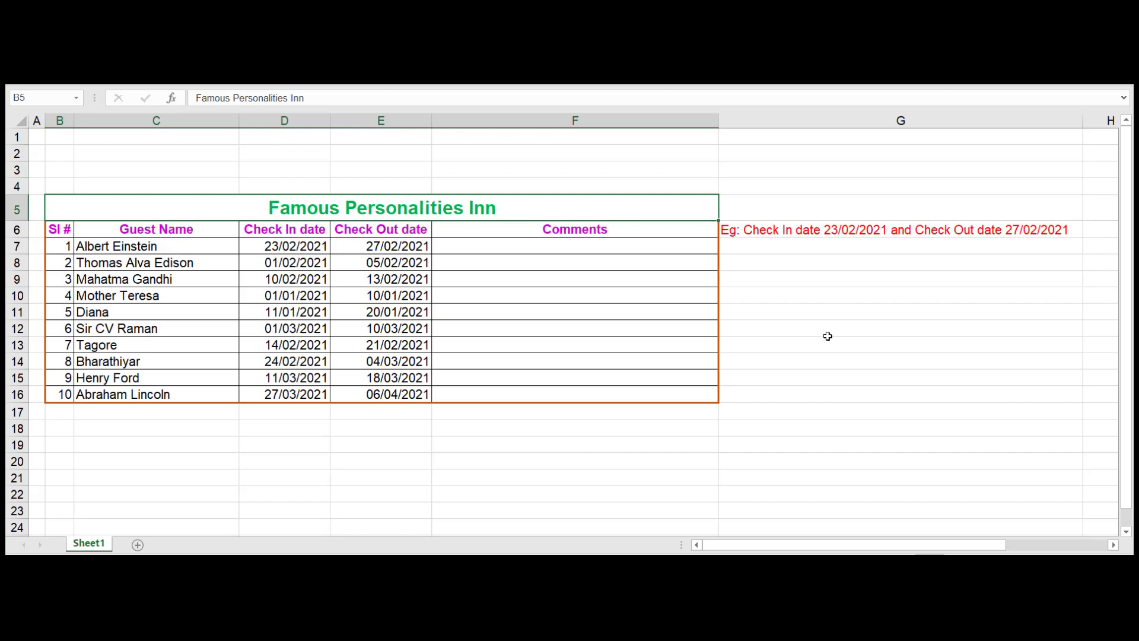
{"action": "key", "text": "Down"}
{"action": "key", "text": "Down"}
{"action": "key", "text": "Right"}
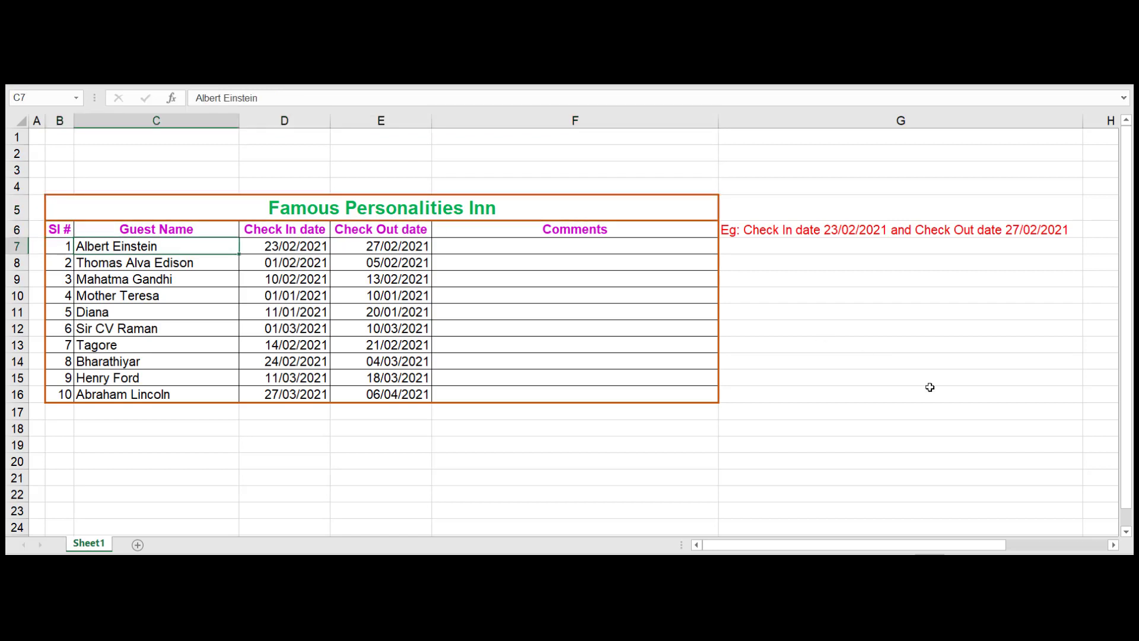
{"action": "key", "text": "Right"}
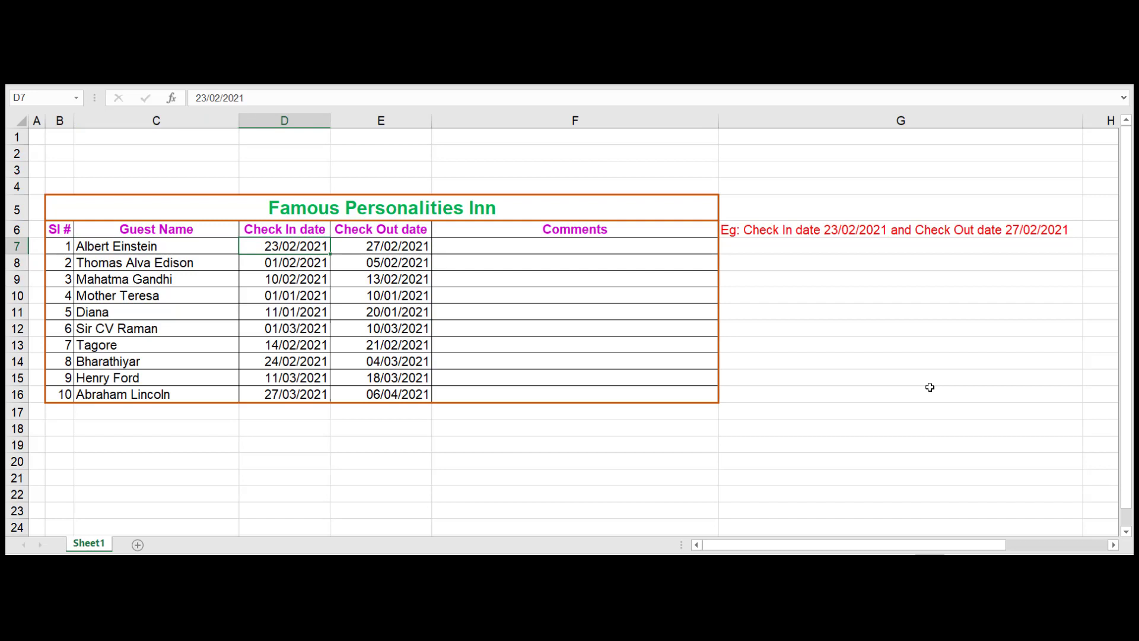
{"action": "key", "text": "Right"}
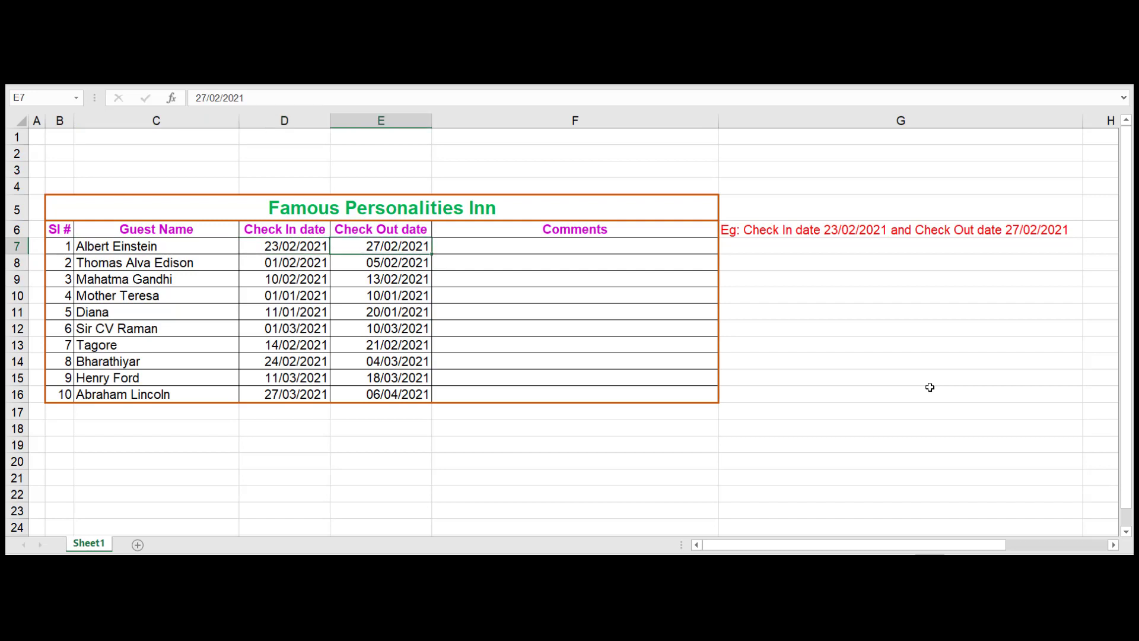
{"action": "key", "text": "Right"}
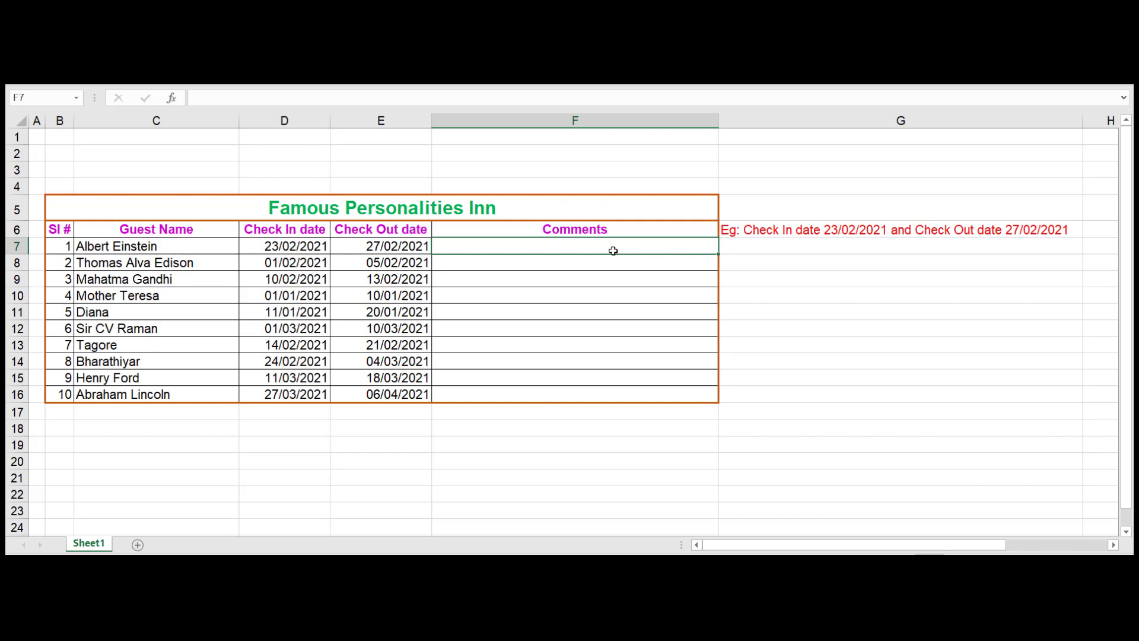
{"action": "left_click", "coordinate": [791, 231]}
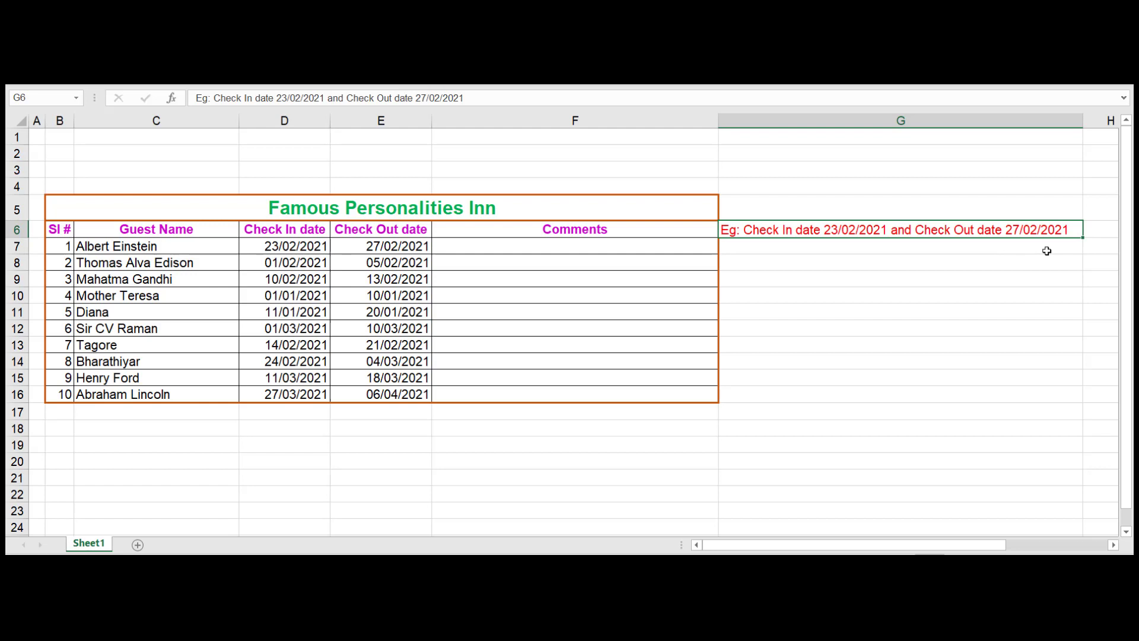
Enter =CONCATENATE("Check in date ",D7," and Check Out date ",E7) in F7
{"action": "key", "text": "Down"}
{"action": "key", "text": "Left"}
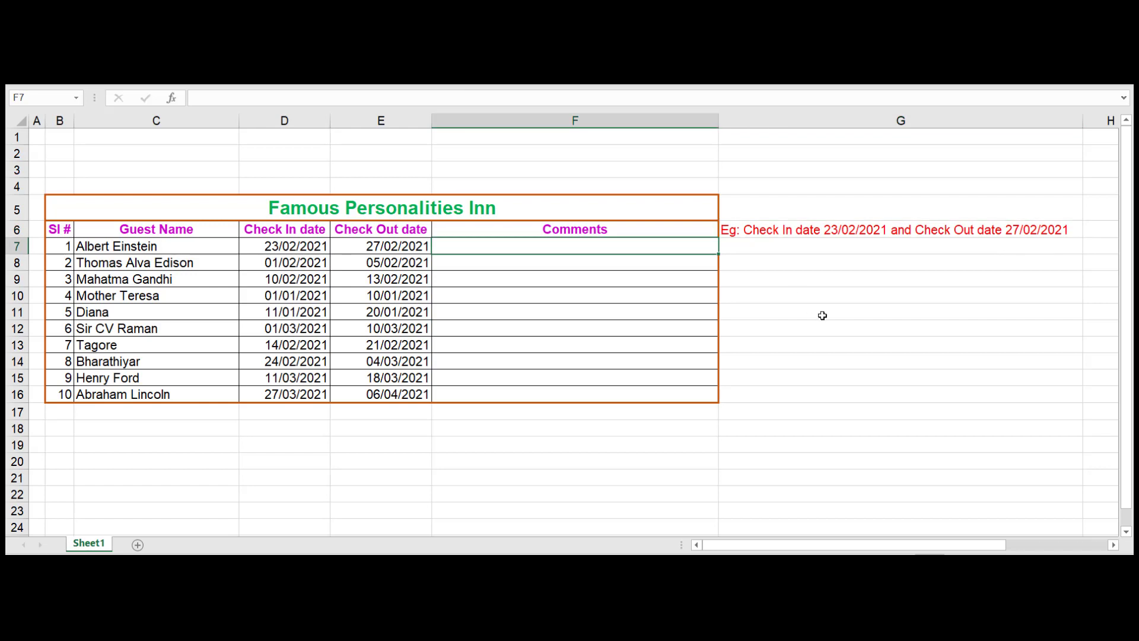
{"action": "type", "text": "="}
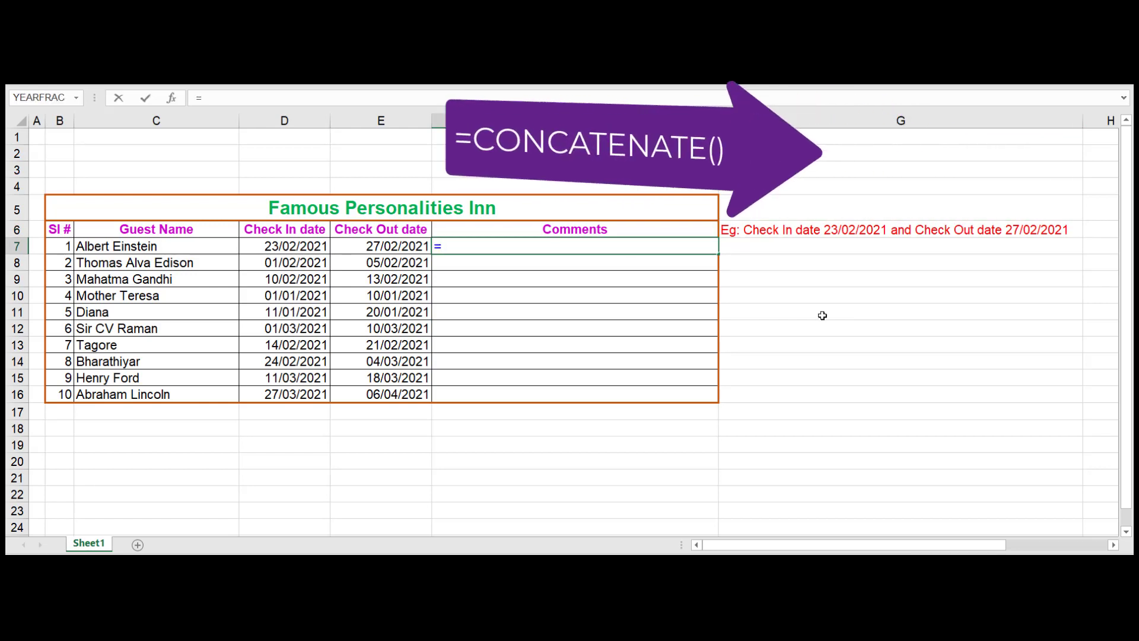
{"action": "type", "text": "concate"}
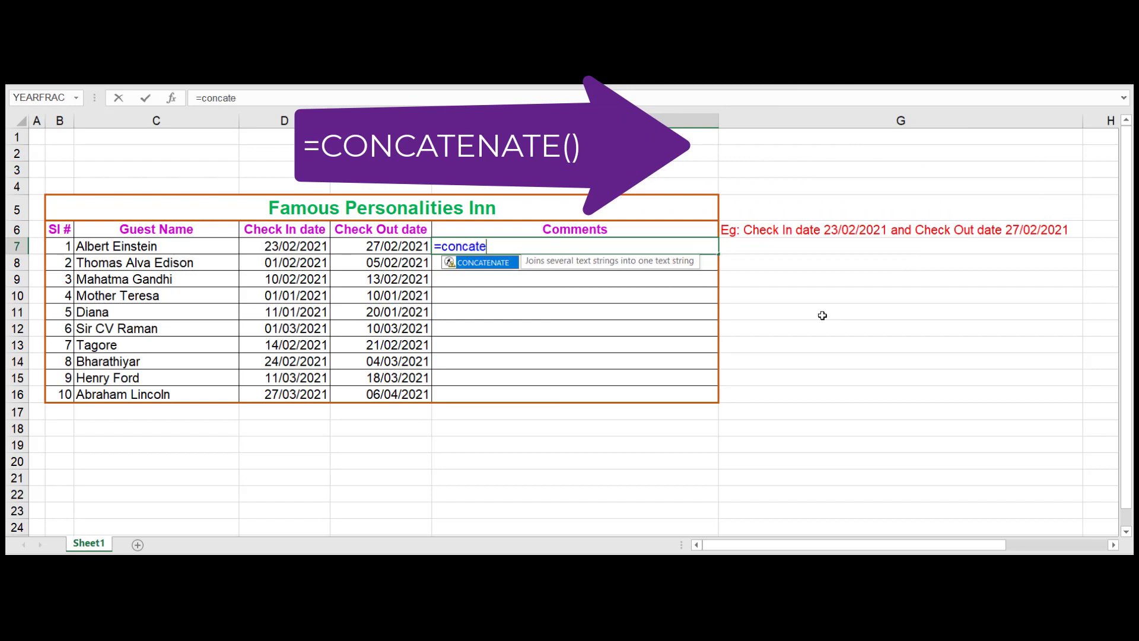
{"action": "key", "text": "Tab"}
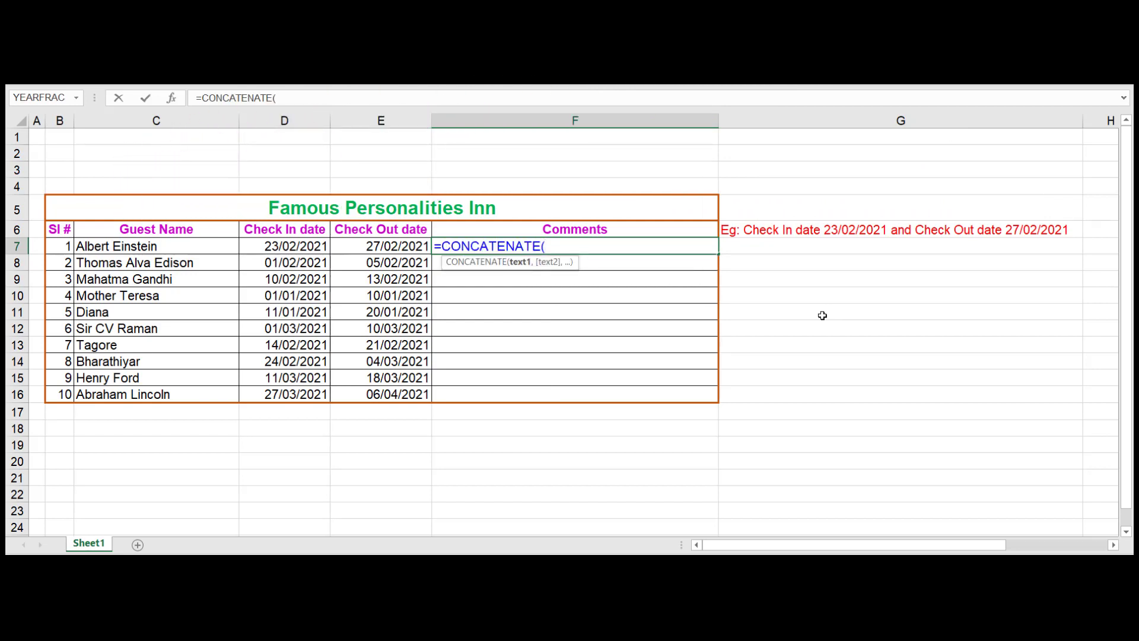
{"action": "type", "text": "\""}
{"action": "type", "text": "Check "}
{"action": "type", "text": "in date"}
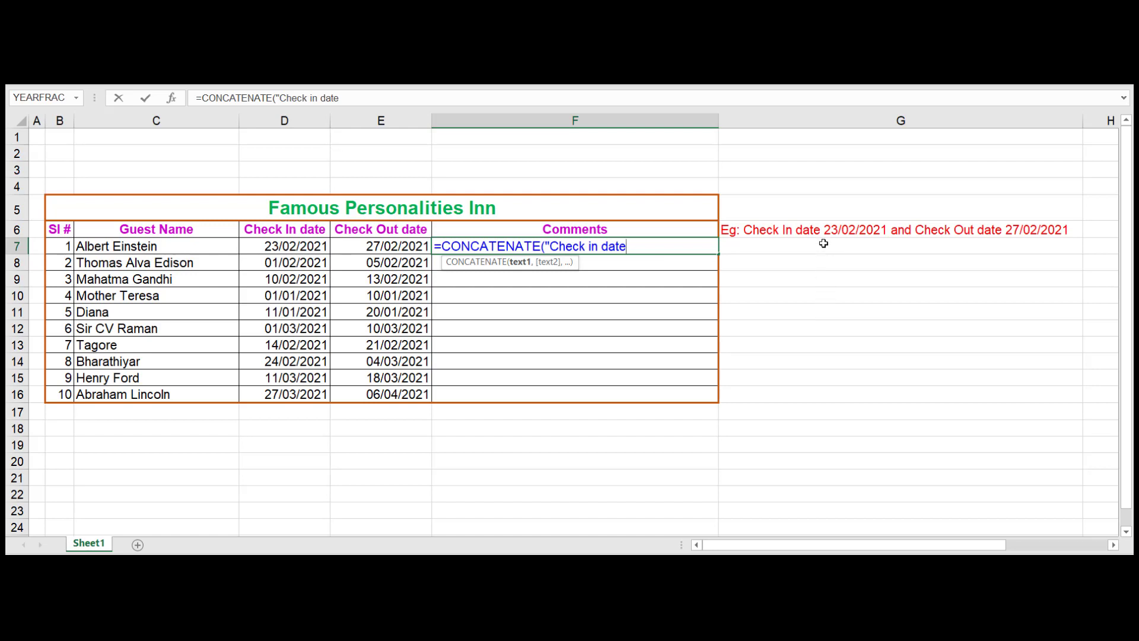
{"action": "type", "text": "\""}
{"action": "type", "text": ","}
{"action": "key", "text": "Left"}
{"action": "key", "text": "Left"}
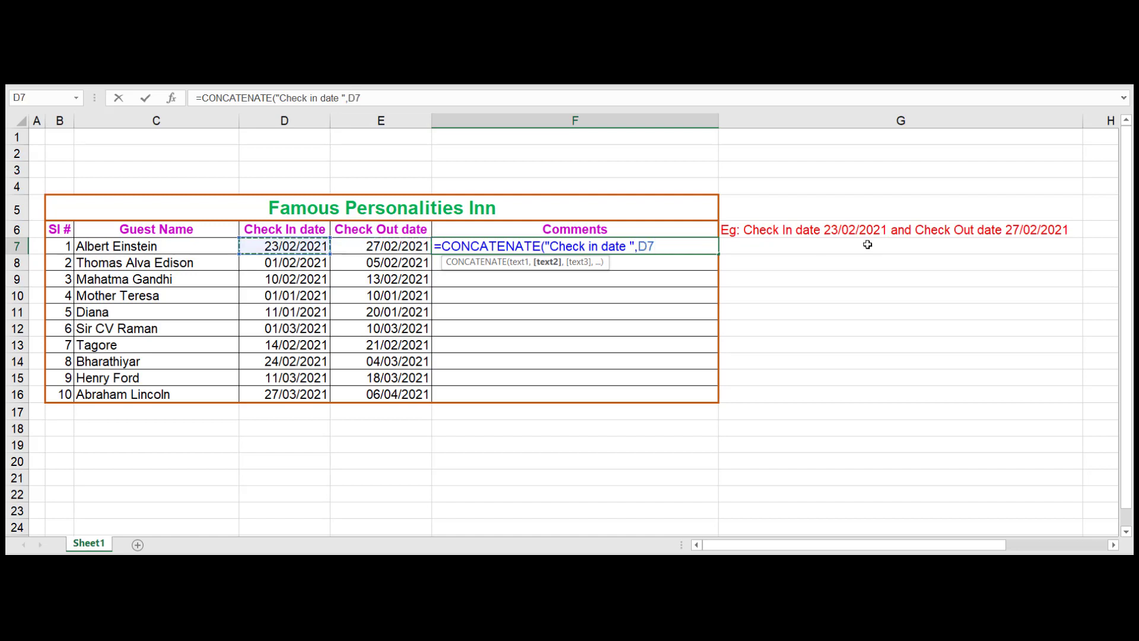
{"action": "type", "text": ","}
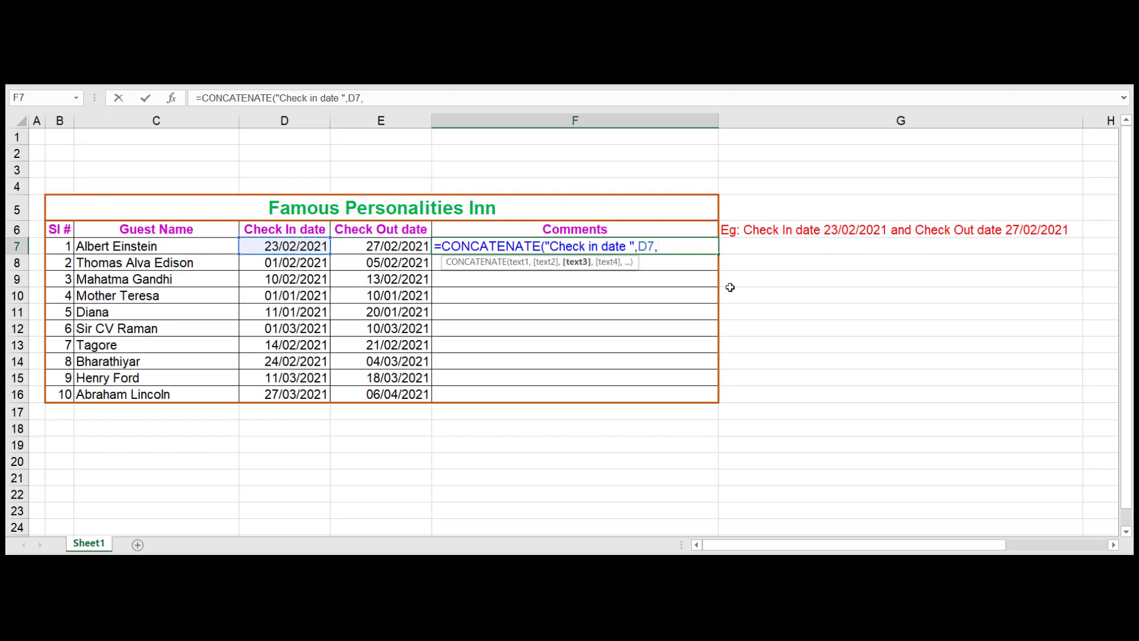
{"action": "type", "text": "\""}
{"action": "type", "text": " and"}
{"action": "type", "text": " Check Out date "}
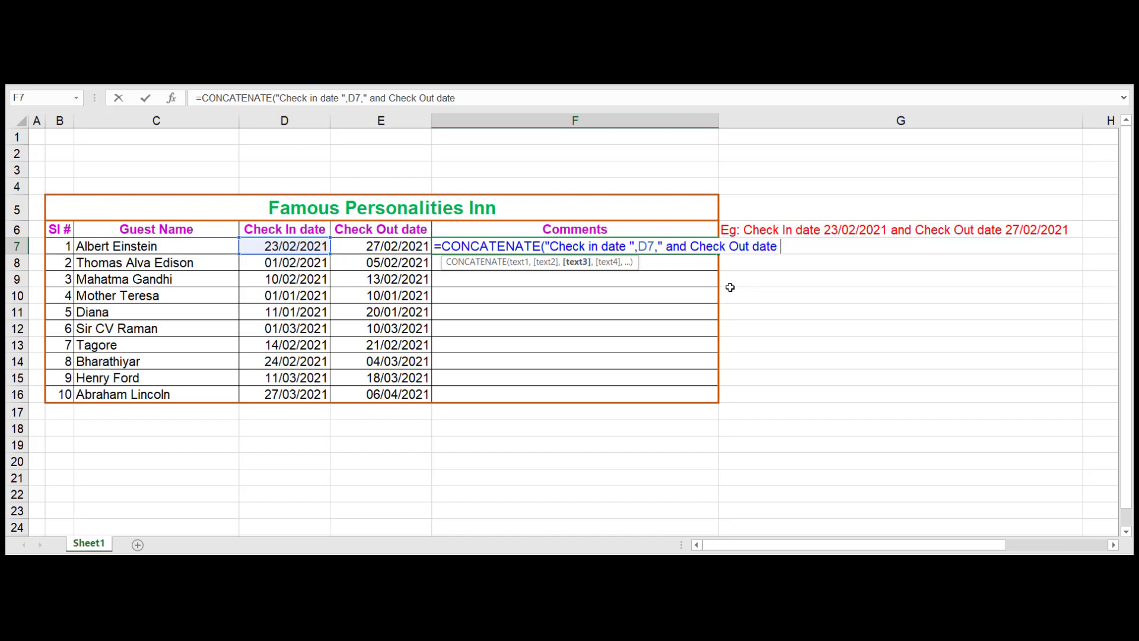
{"action": "type", "text": "\""}
{"action": "type", "text": ","}
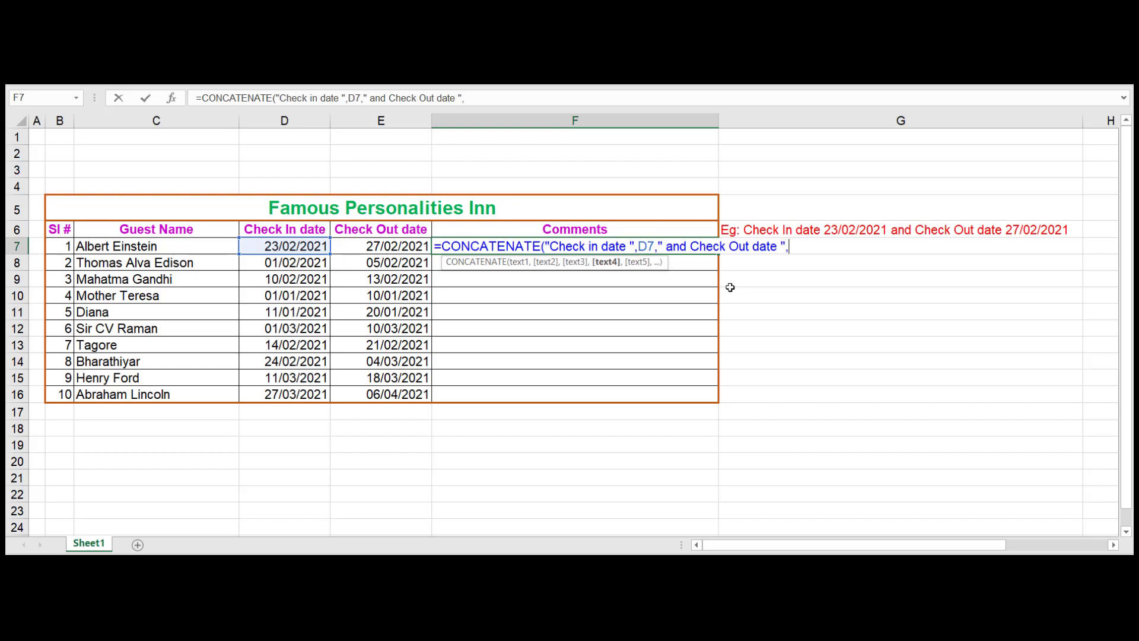
{"action": "key", "text": "Left"}
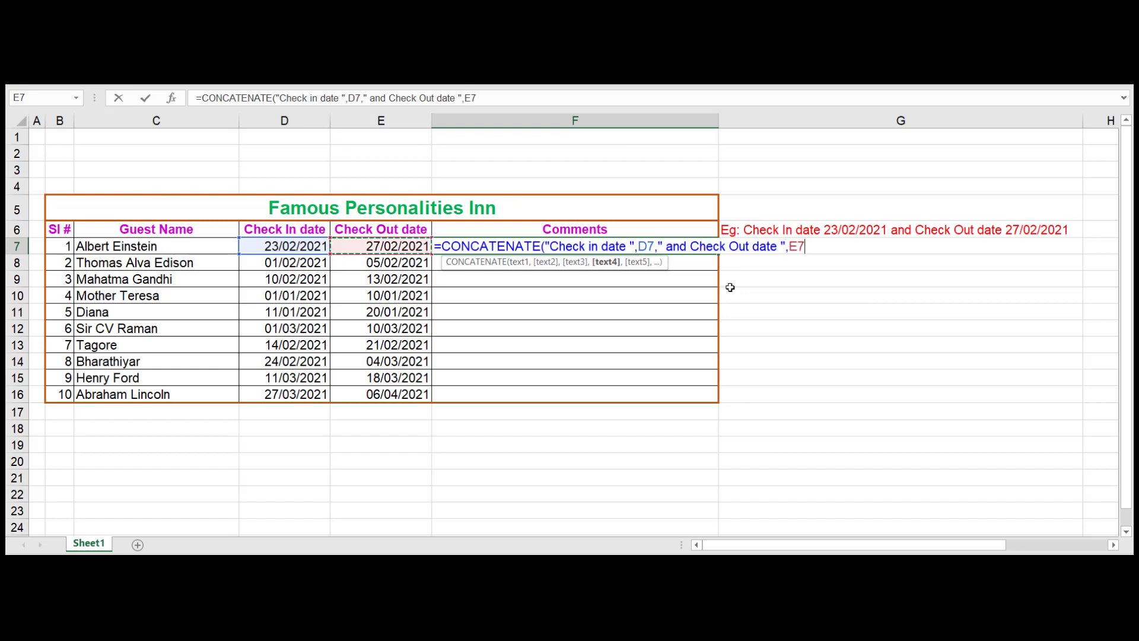
{"action": "key", "text": "ctrl+Return"}
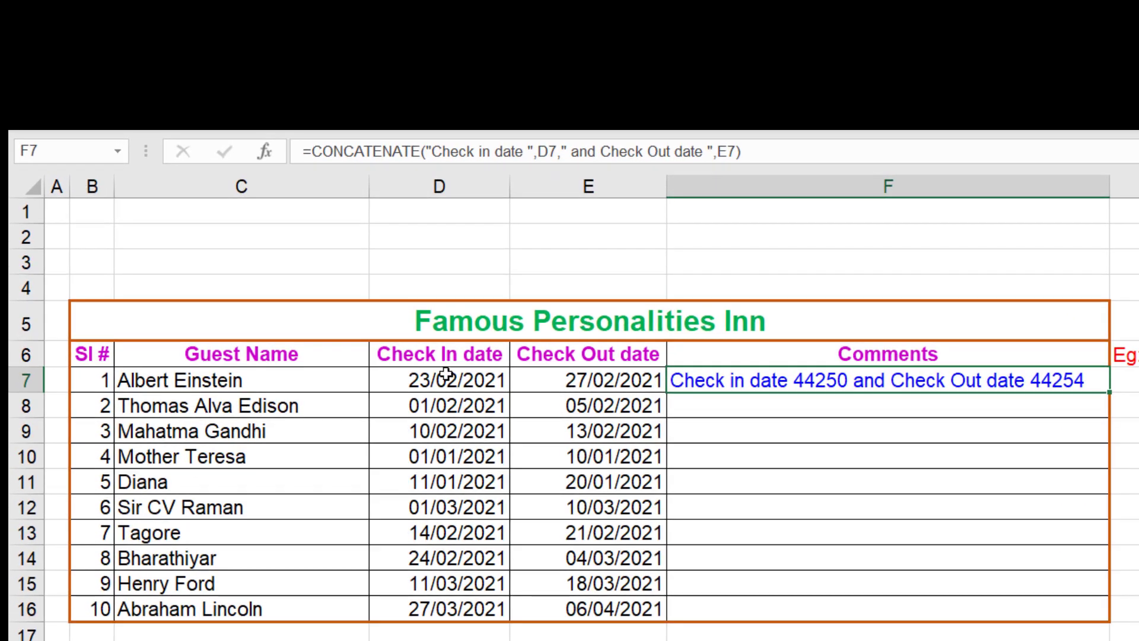
{"action": "left_click", "coordinate": [445, 376]}
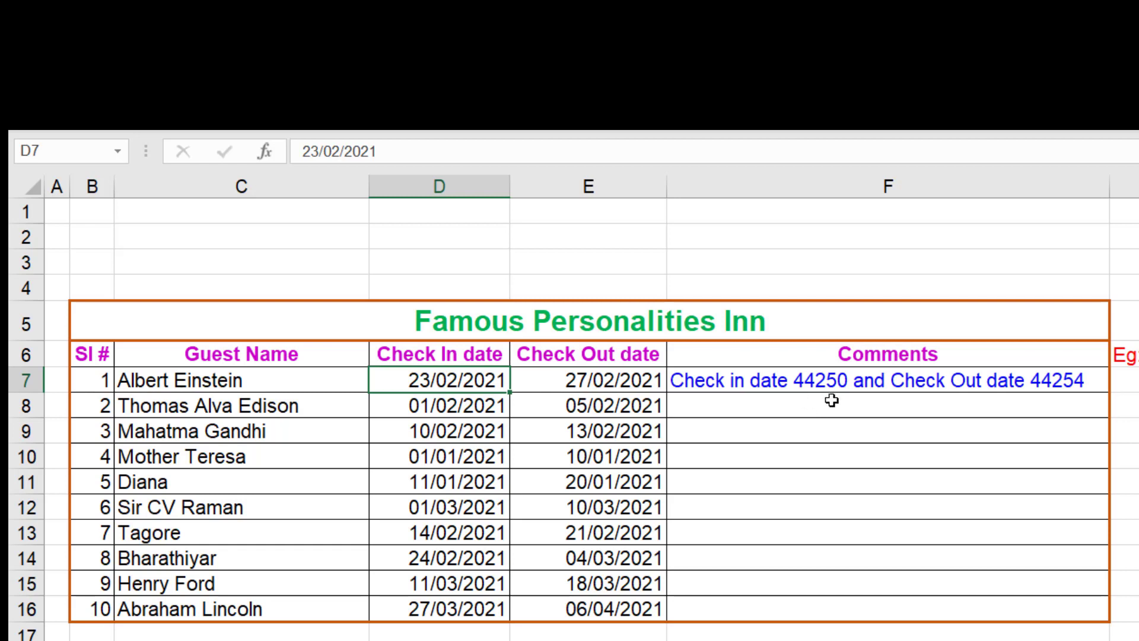
{"action": "left_click", "coordinate": [624, 388]}
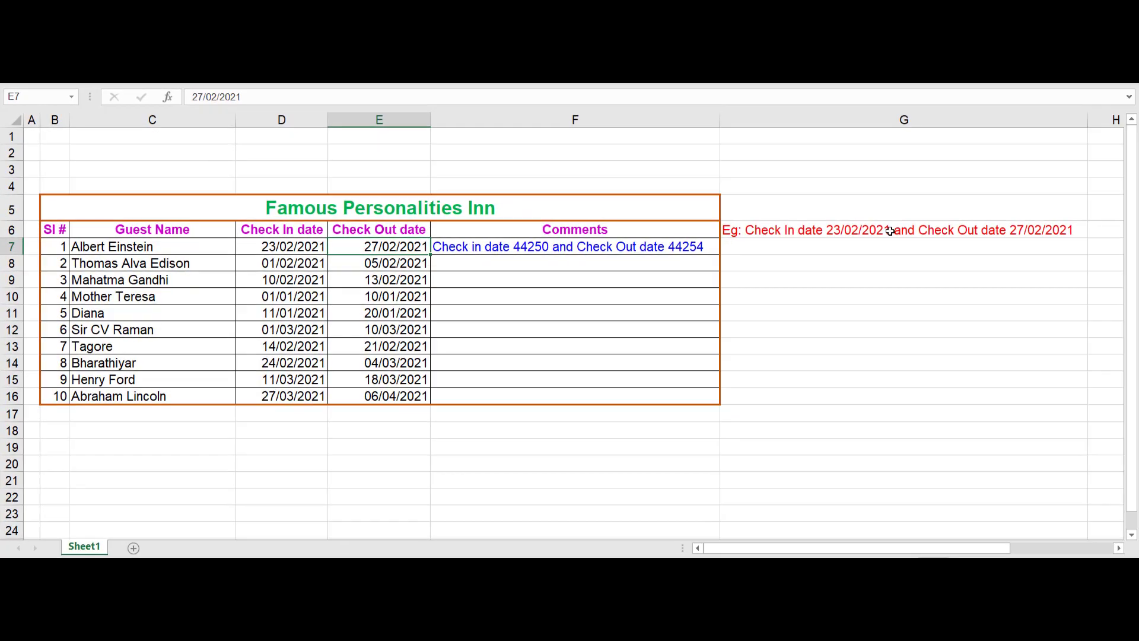
{"action": "left_click", "coordinate": [890, 231]}
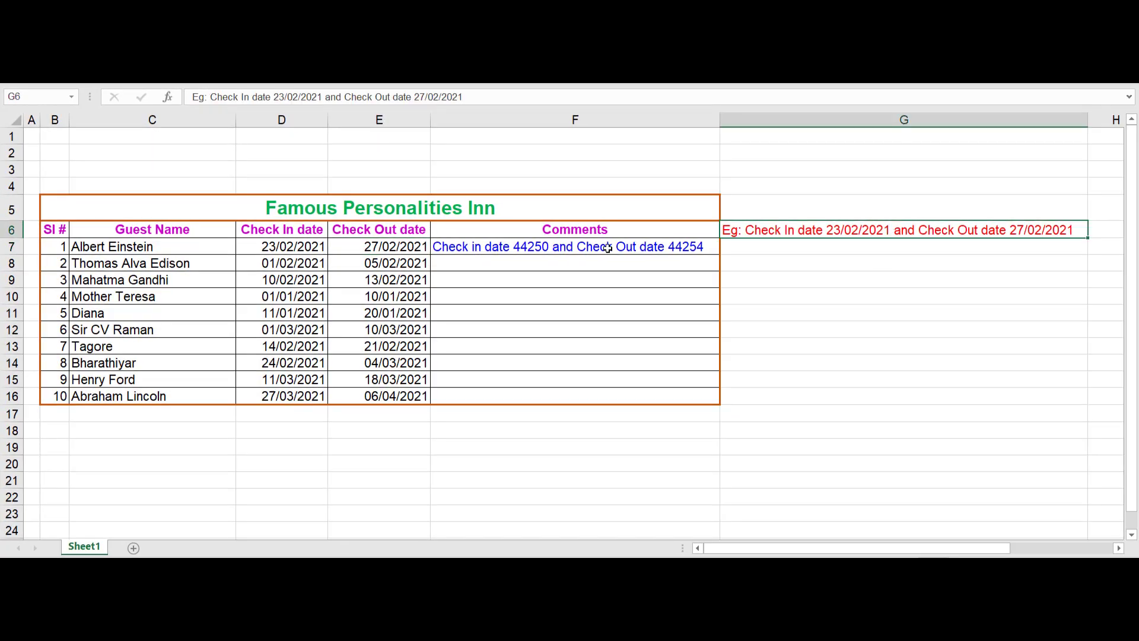
{"action": "left_click", "coordinate": [608, 248]}
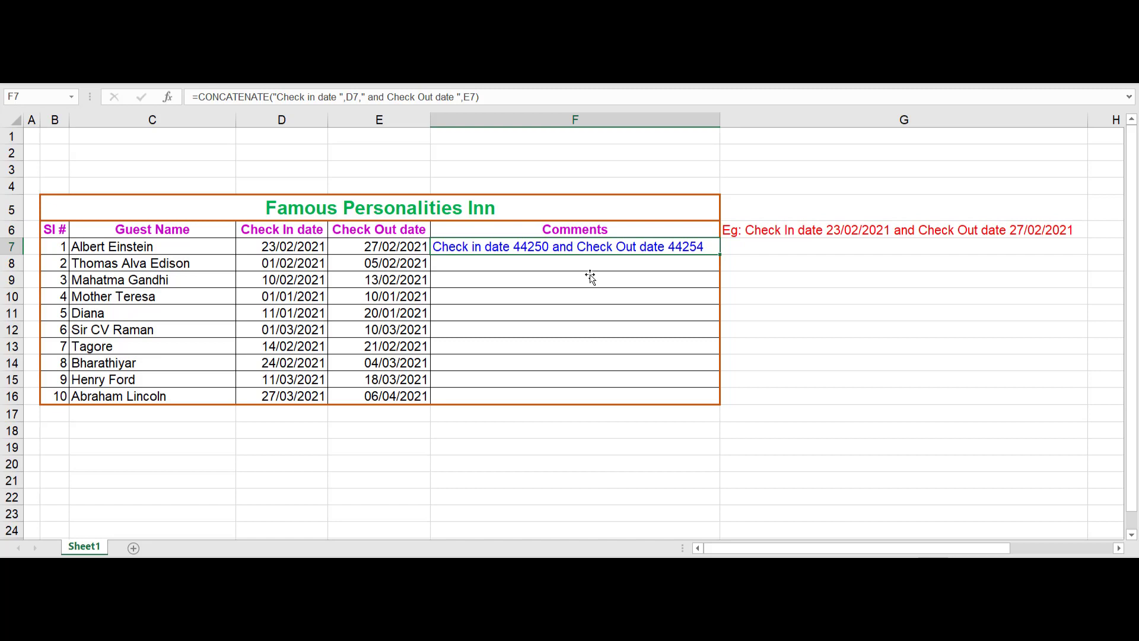
{"action": "left_click", "coordinate": [385, 448]}
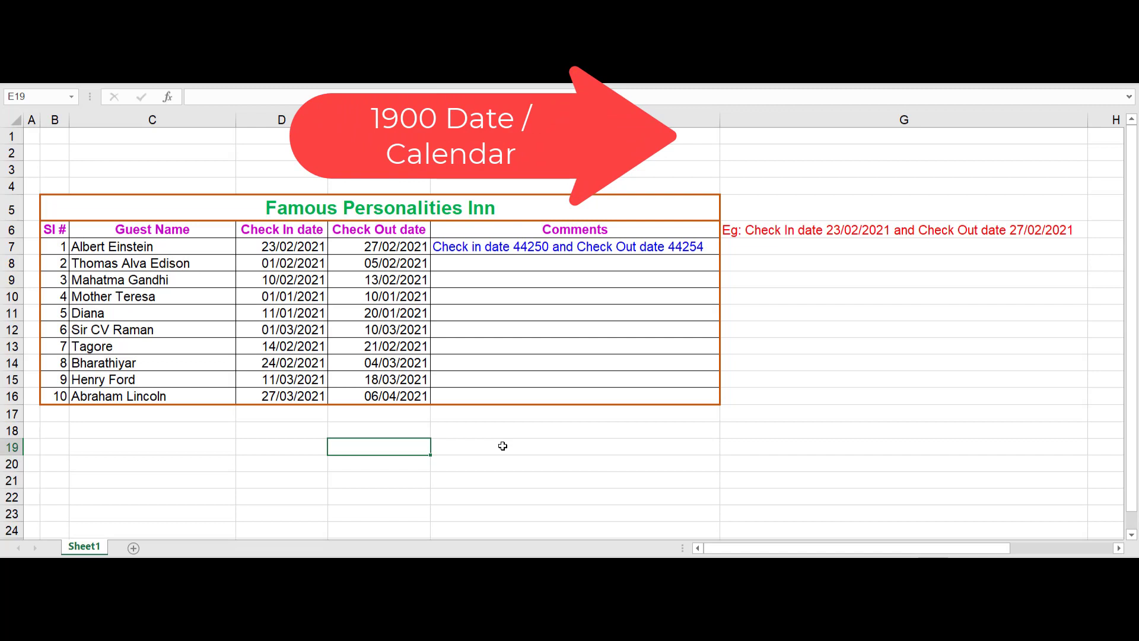
{"action": "type", "text": "1"}
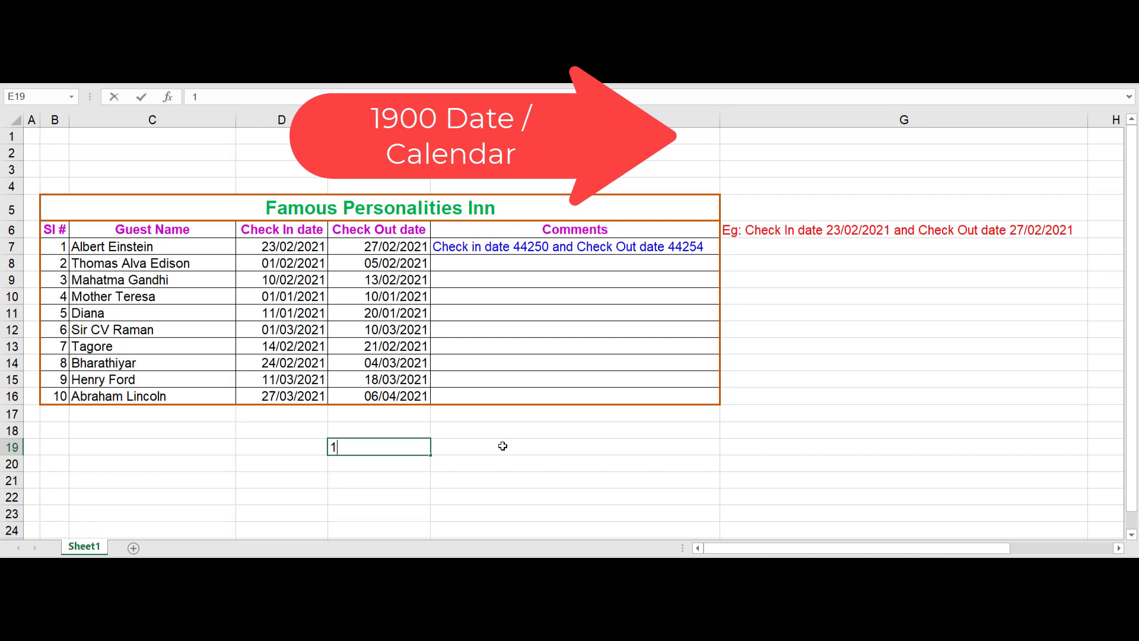
{"action": "type", "text": "/1/19"}
{"action": "type", "text": "00"}
{"action": "key", "text": "ctrl+Return"}
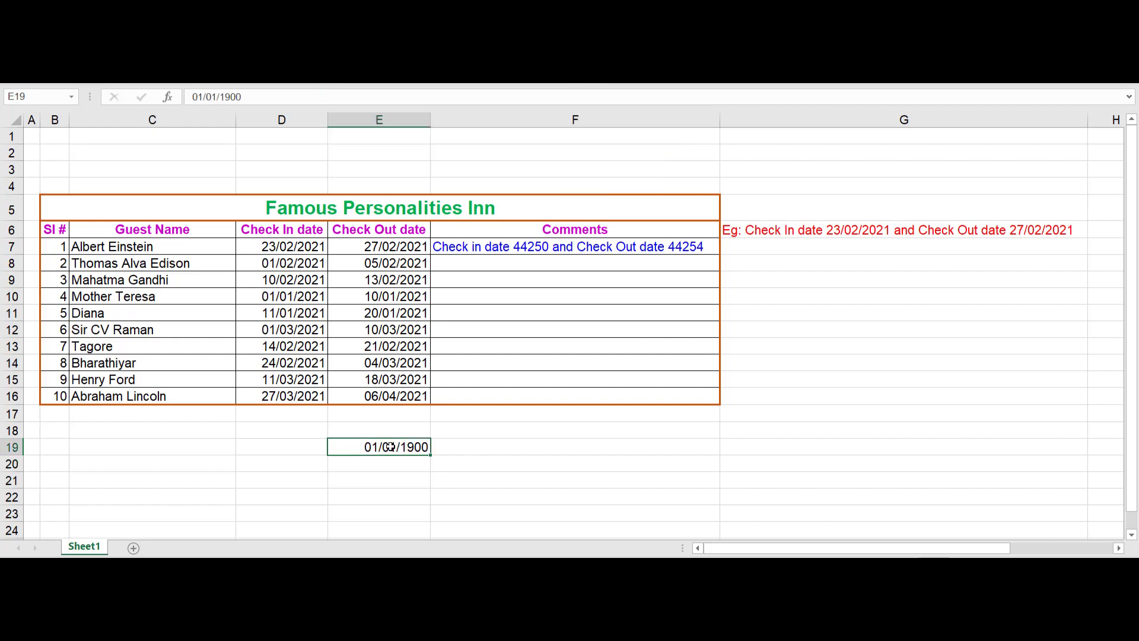
{"action": "right_click", "coordinate": [390, 447]}
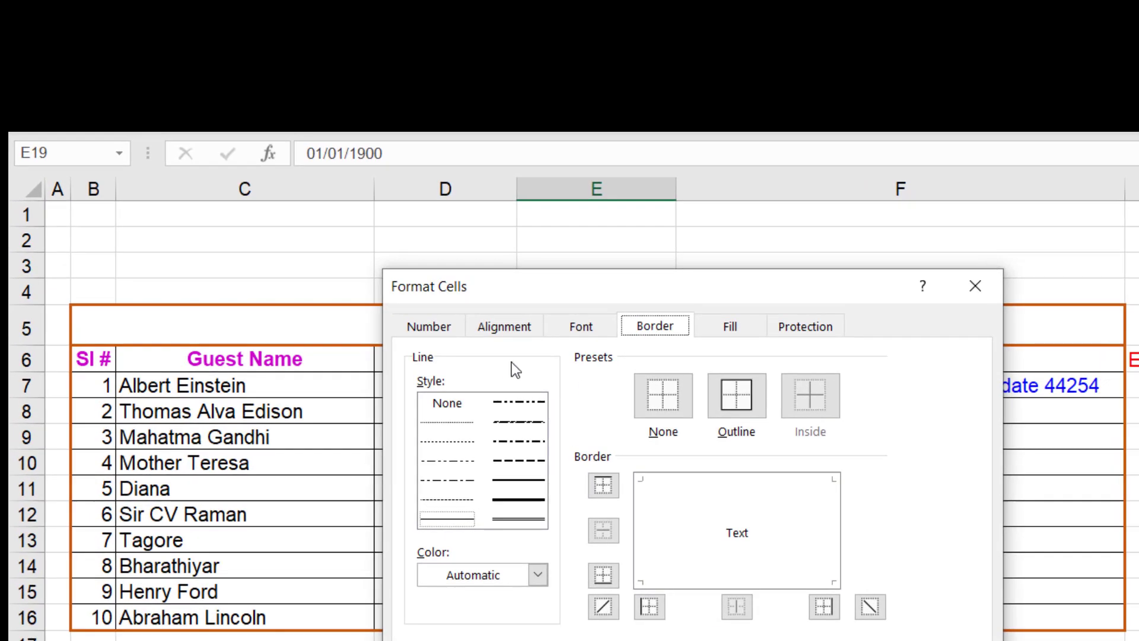
{"action": "left_click", "coordinate": [427, 320]}
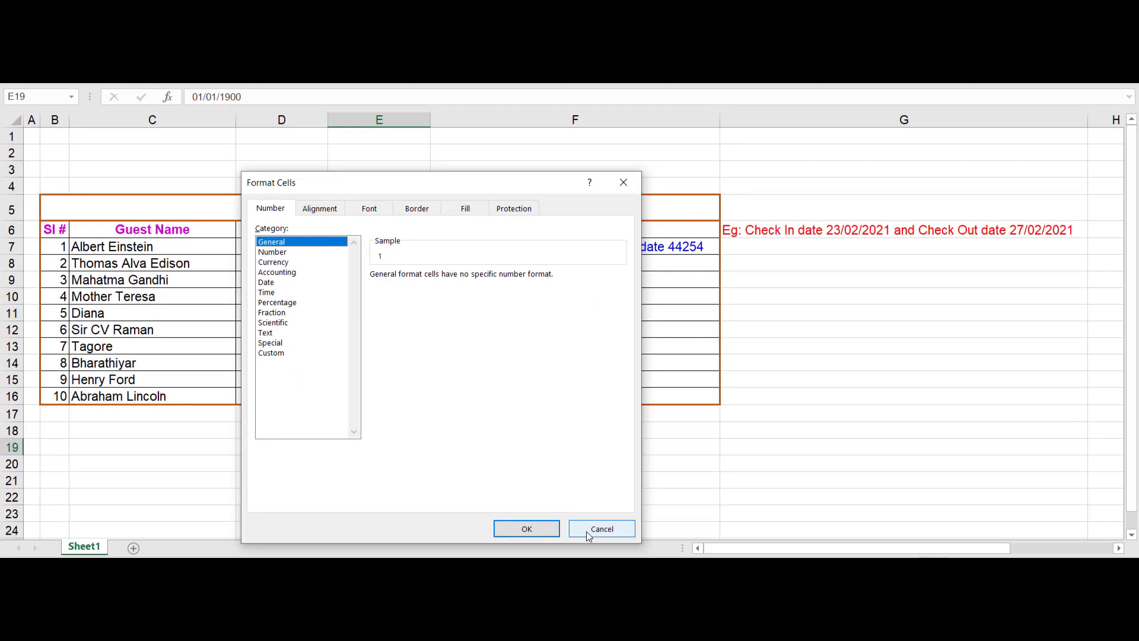
{"action": "left_click", "coordinate": [593, 529]}
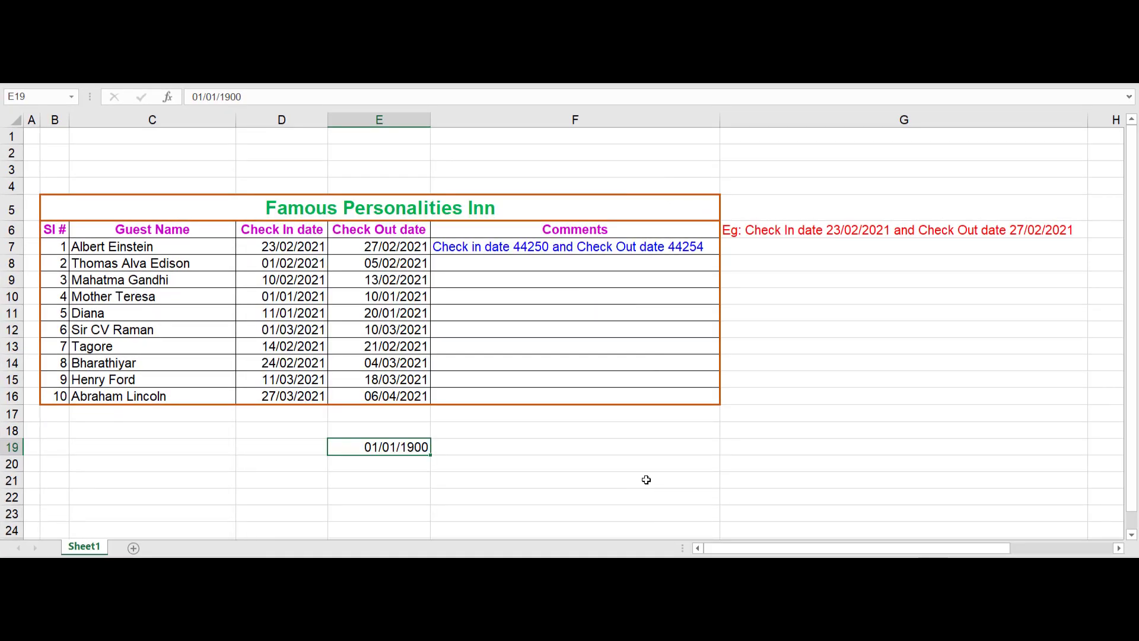
{"action": "type", "text": "23/02/2021"}
{"action": "key", "text": "ctrl+Return"}
{"action": "right_click", "coordinate": [389, 450]}
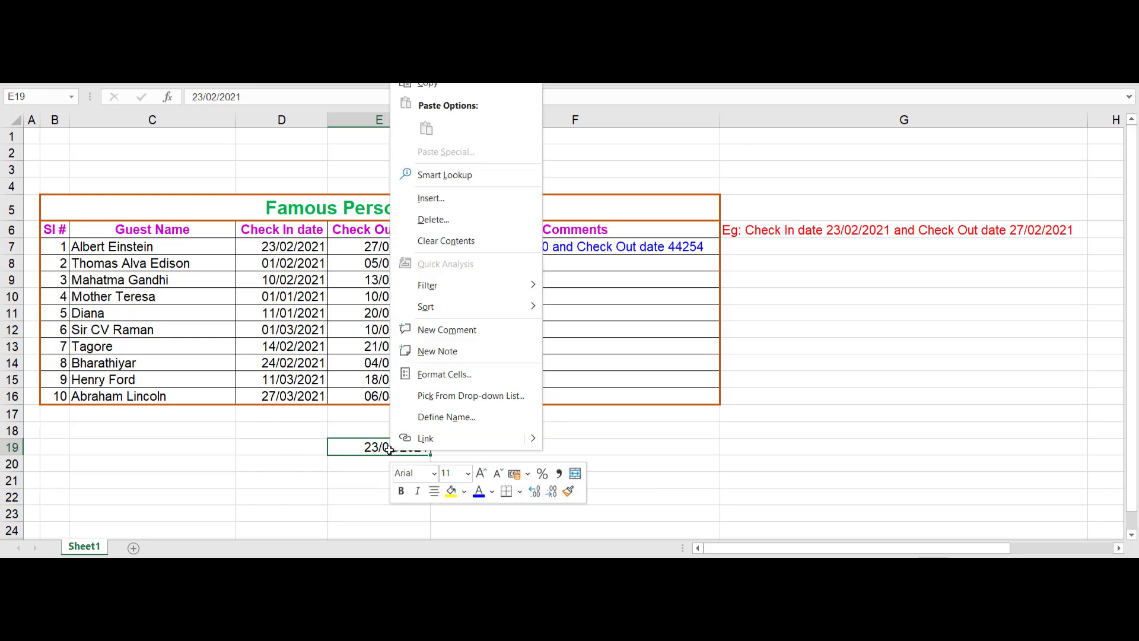
{"action": "left_click", "coordinate": [454, 373]}
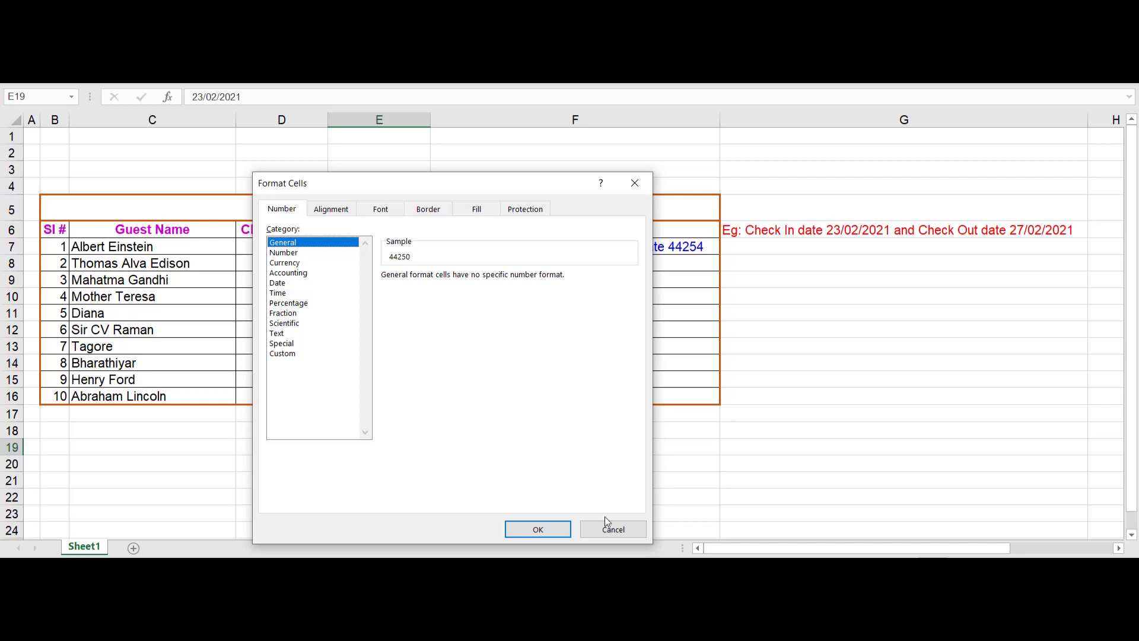
{"action": "left_click", "coordinate": [607, 532]}
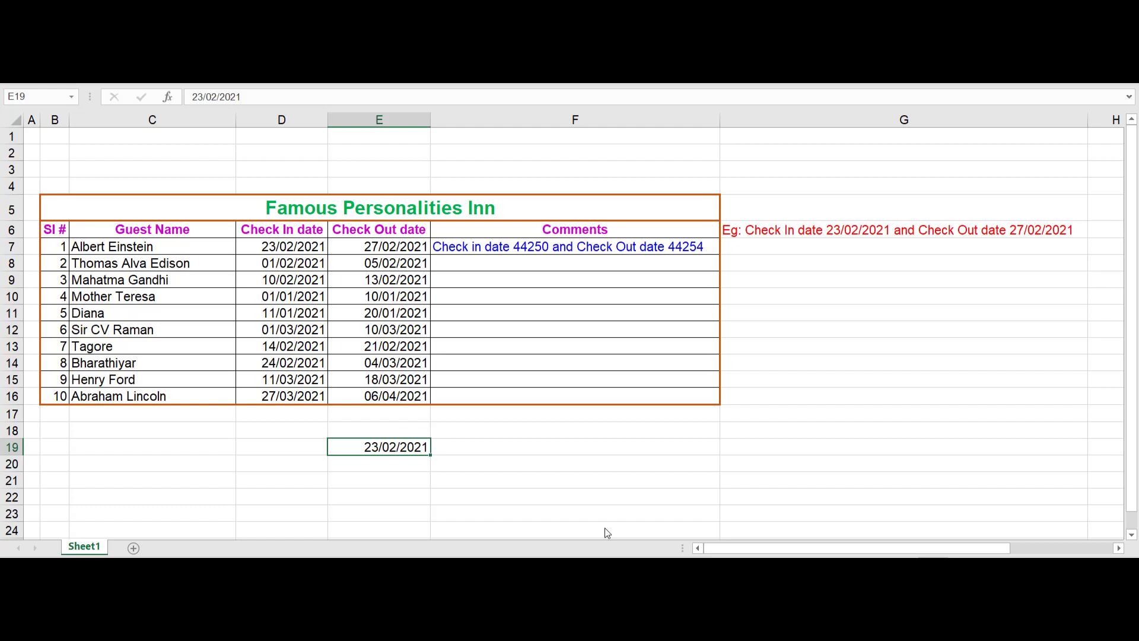
{"action": "key", "text": "Delete"}
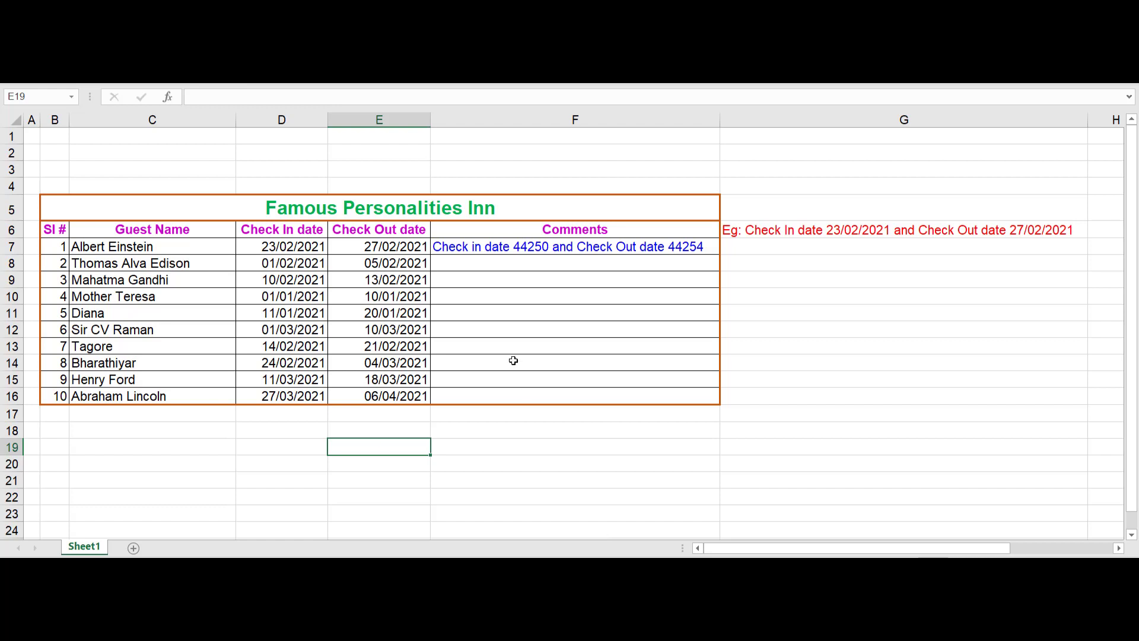
Wrap D7 in TEXT(D7,"dd/mm/yyyy") in F7's formula so check-in reads 23/02/2021
{"action": "left_click", "coordinate": [538, 248]}
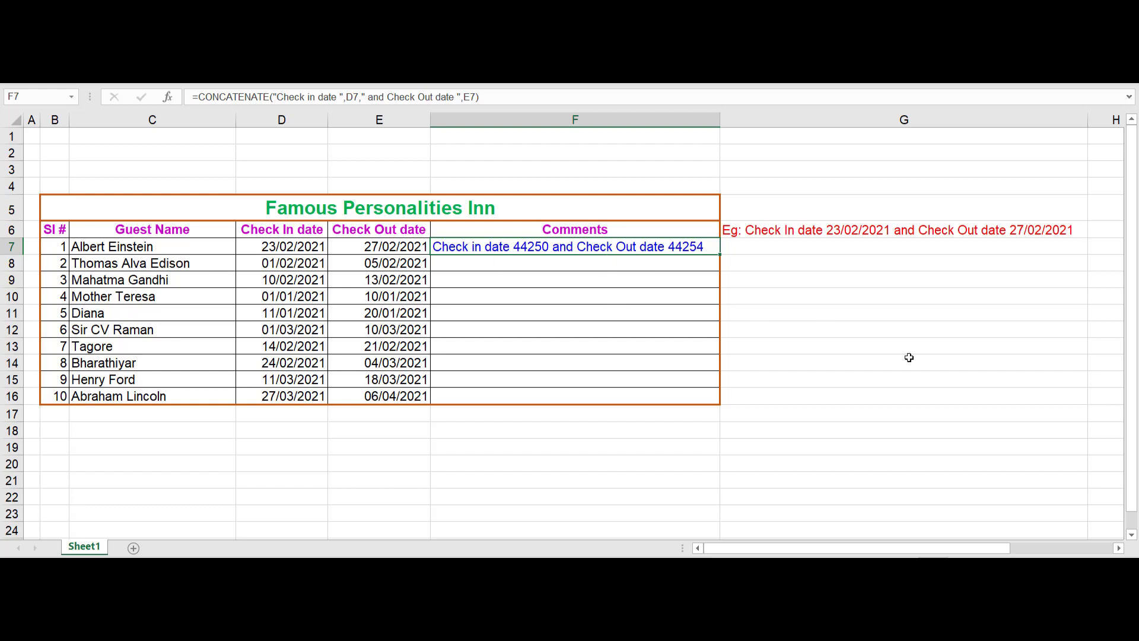
{"action": "key", "text": "F2"}
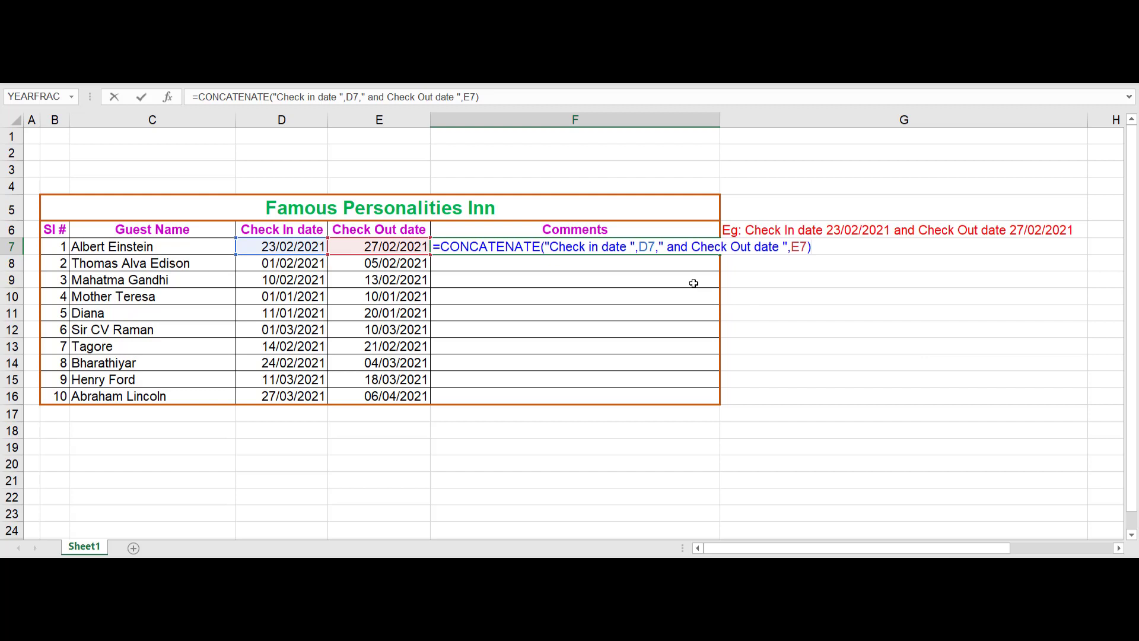
{"action": "left_click", "coordinate": [640, 247]}
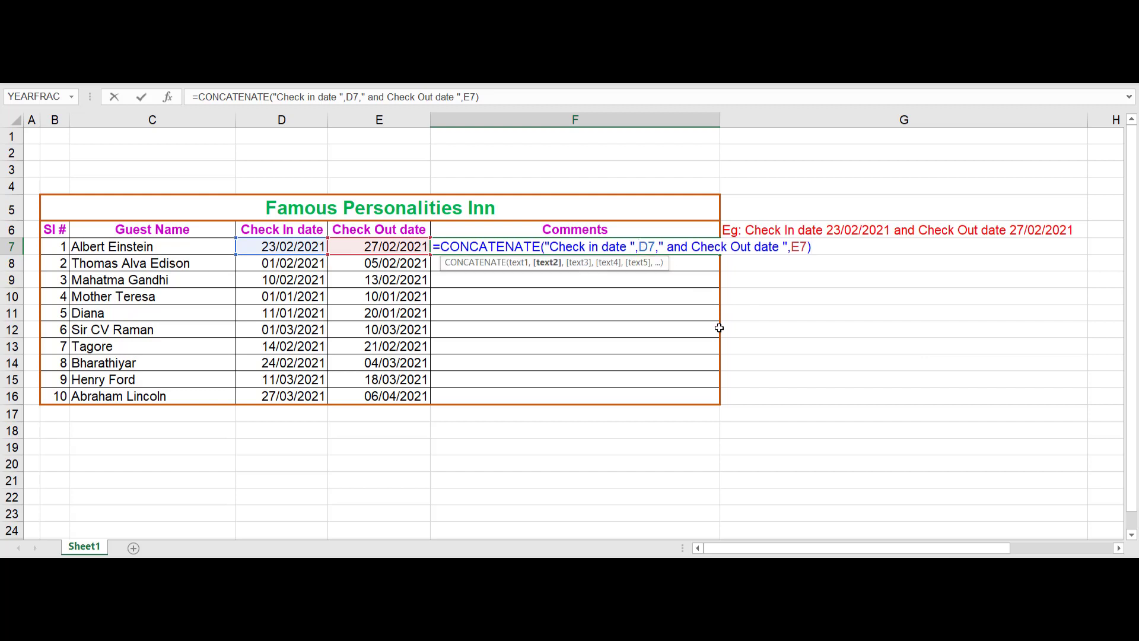
{"action": "key", "text": "shift+Right"}
{"action": "key", "text": "shift+Right"}
{"action": "type", "text": "te"}
{"action": "type", "text": "x"}
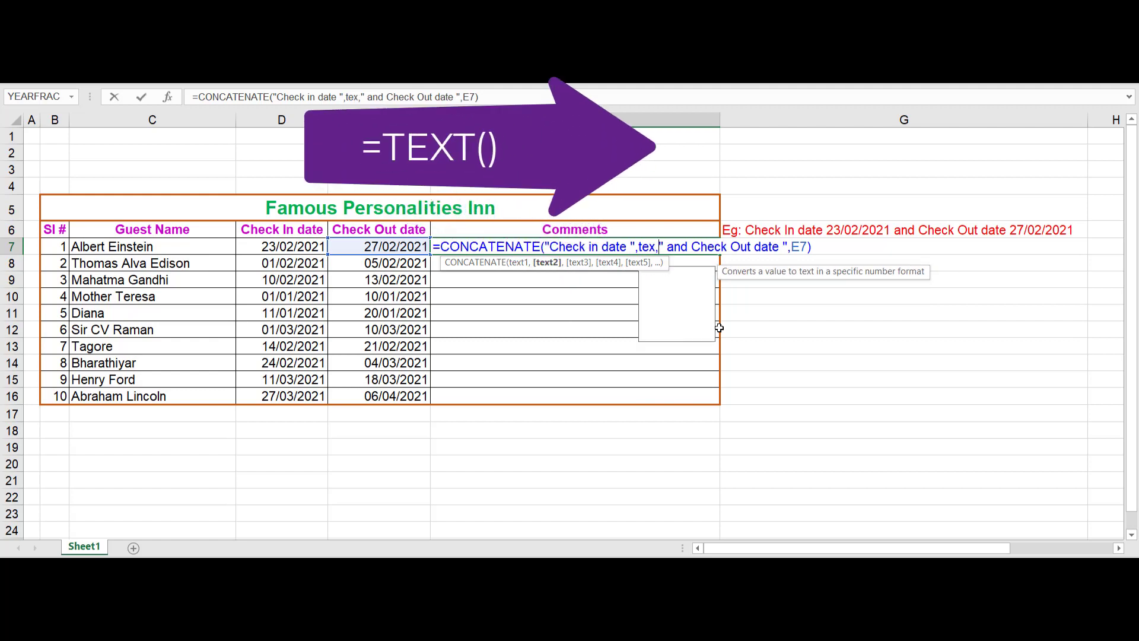
{"action": "type", "text": "t"}
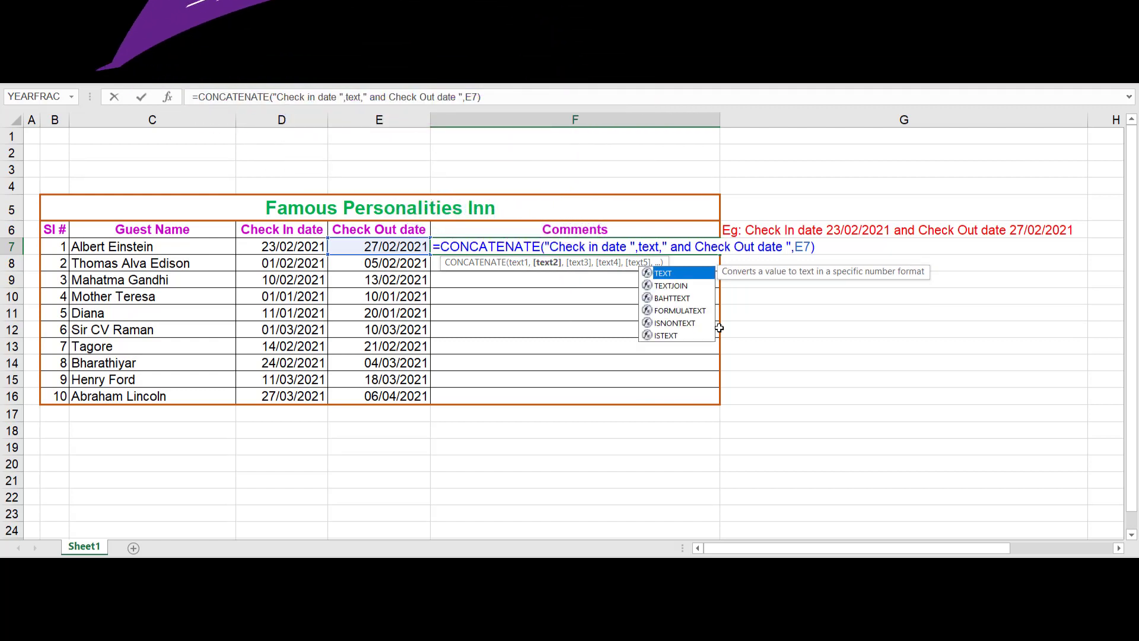
{"action": "type", "text": "(,"}
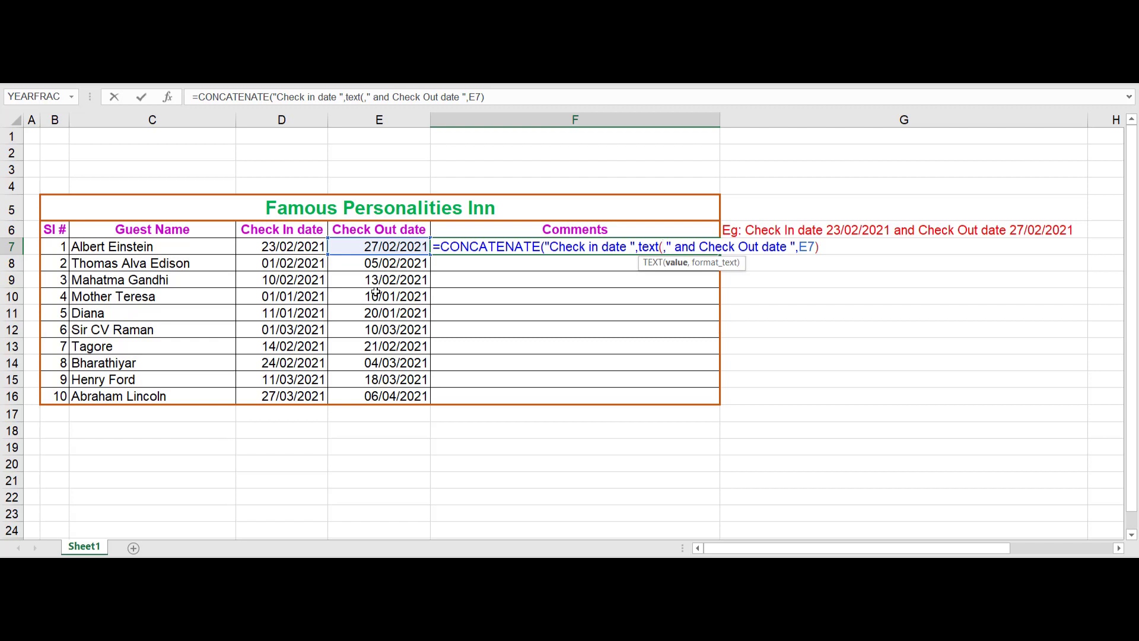
{"action": "left_click", "coordinate": [281, 247]}
{"action": "type", "text": ","}
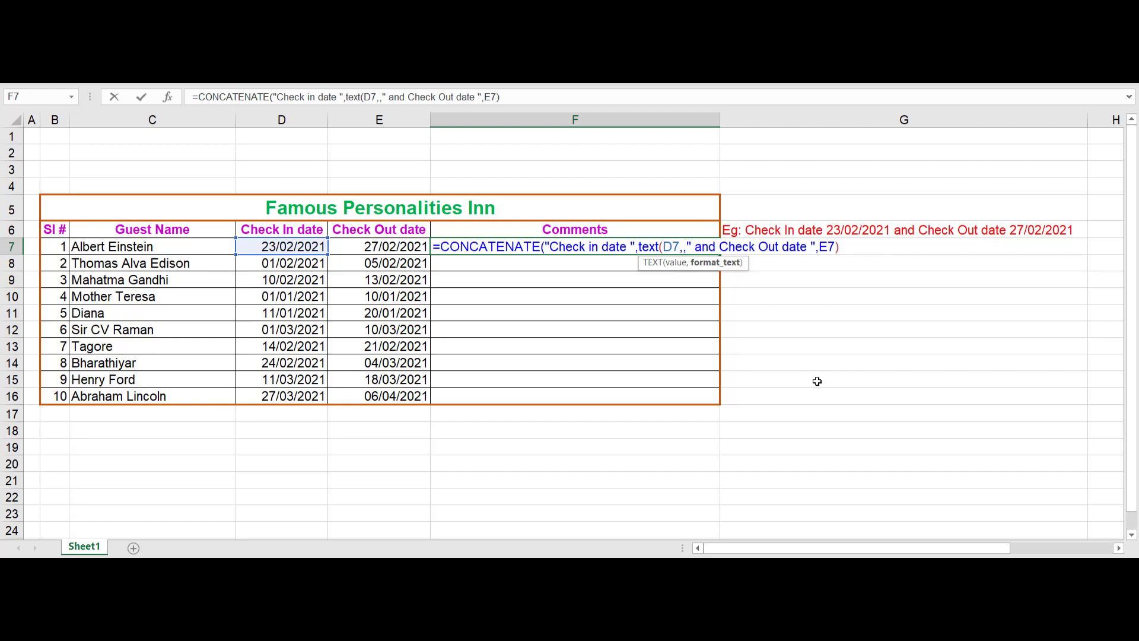
{"action": "type", "text": "\""}
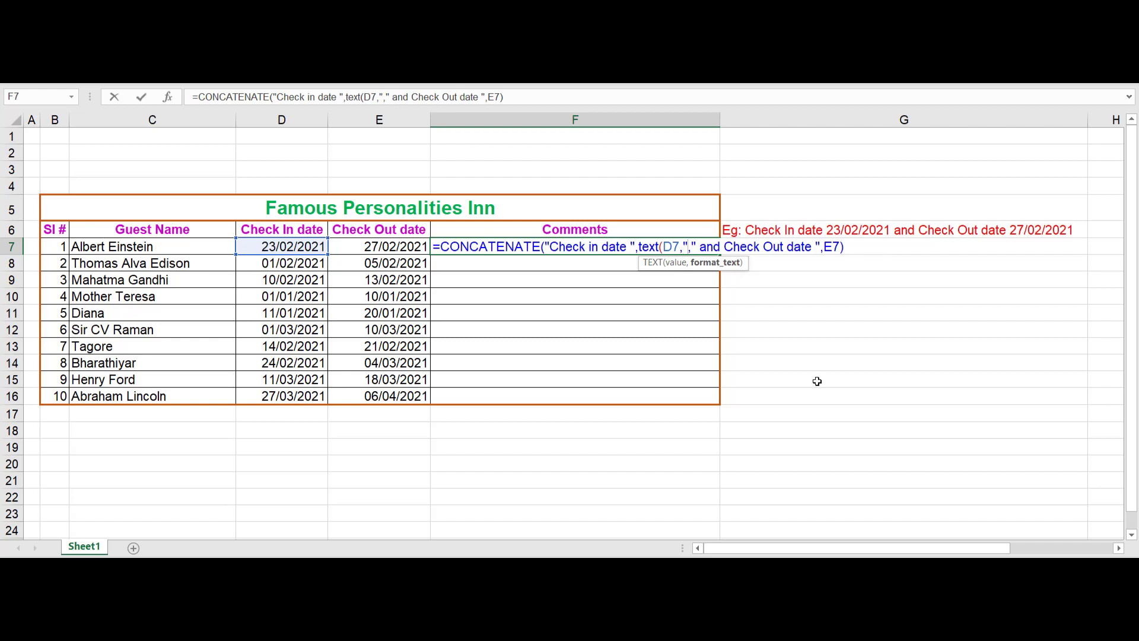
{"action": "type", "text": "dd"}
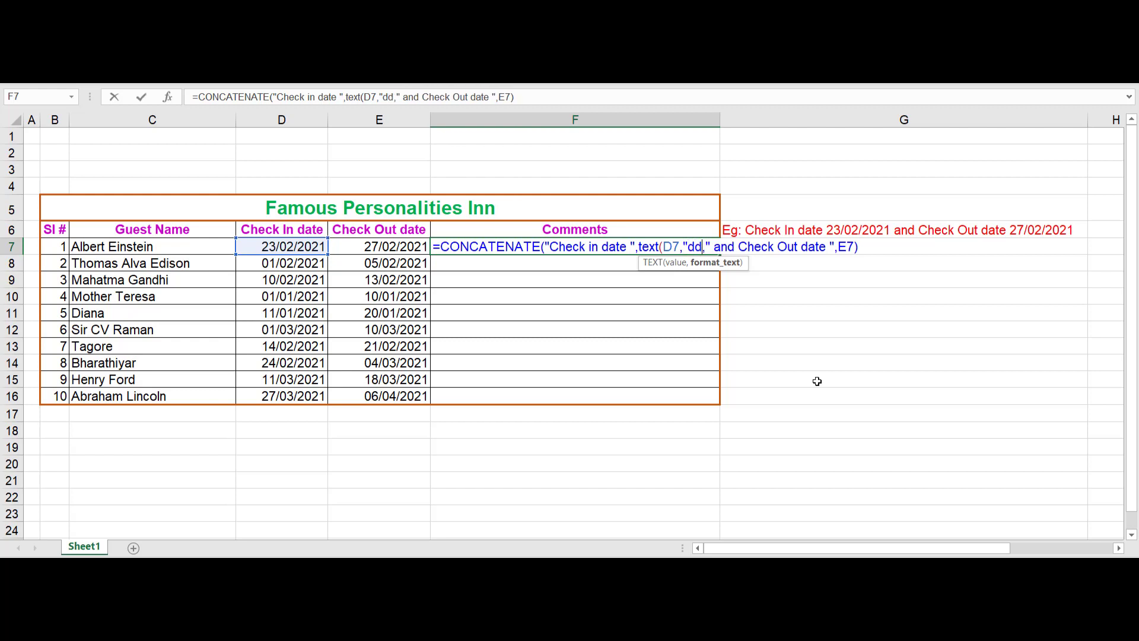
{"action": "type", "text": "/mm"}
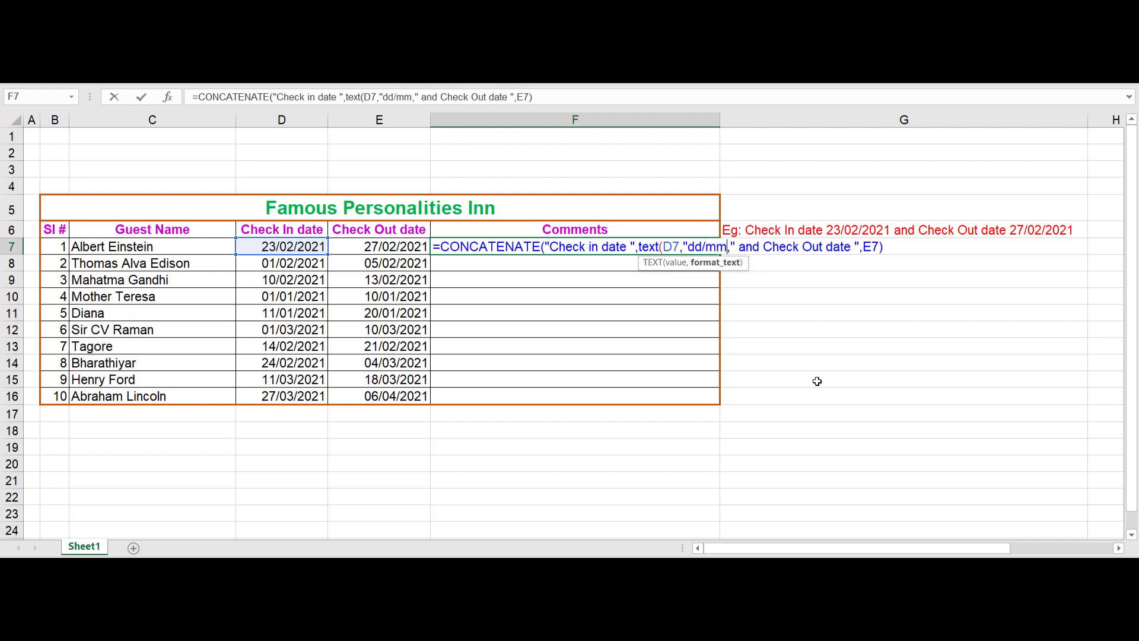
{"action": "type", "text": "/"}
{"action": "type", "text": "yyyy"}
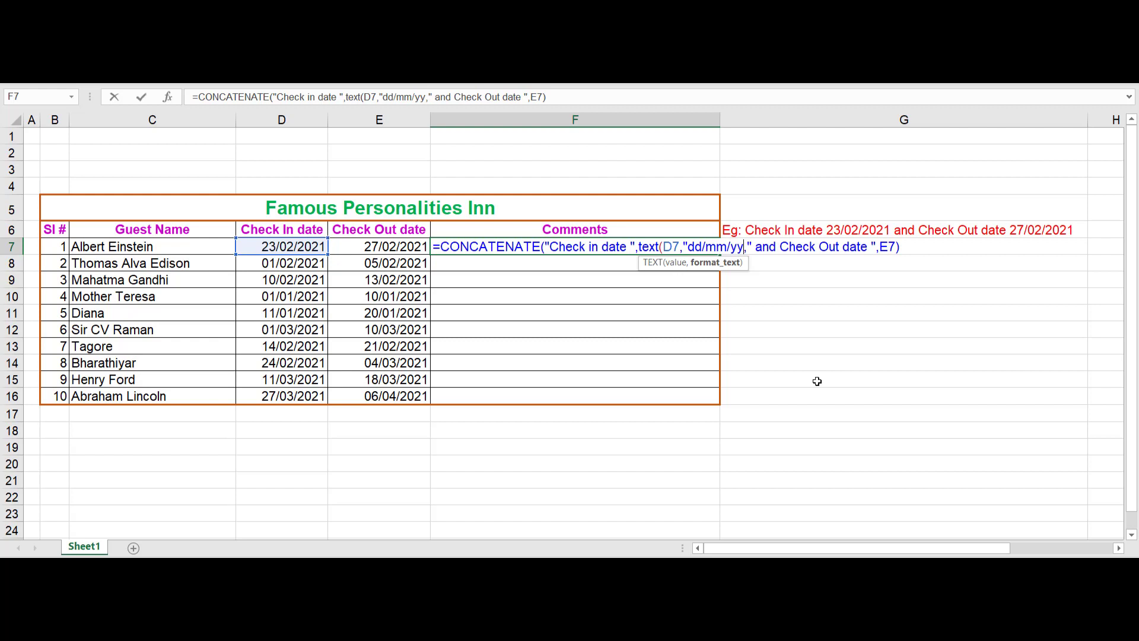
{"action": "type", "text": "\""}
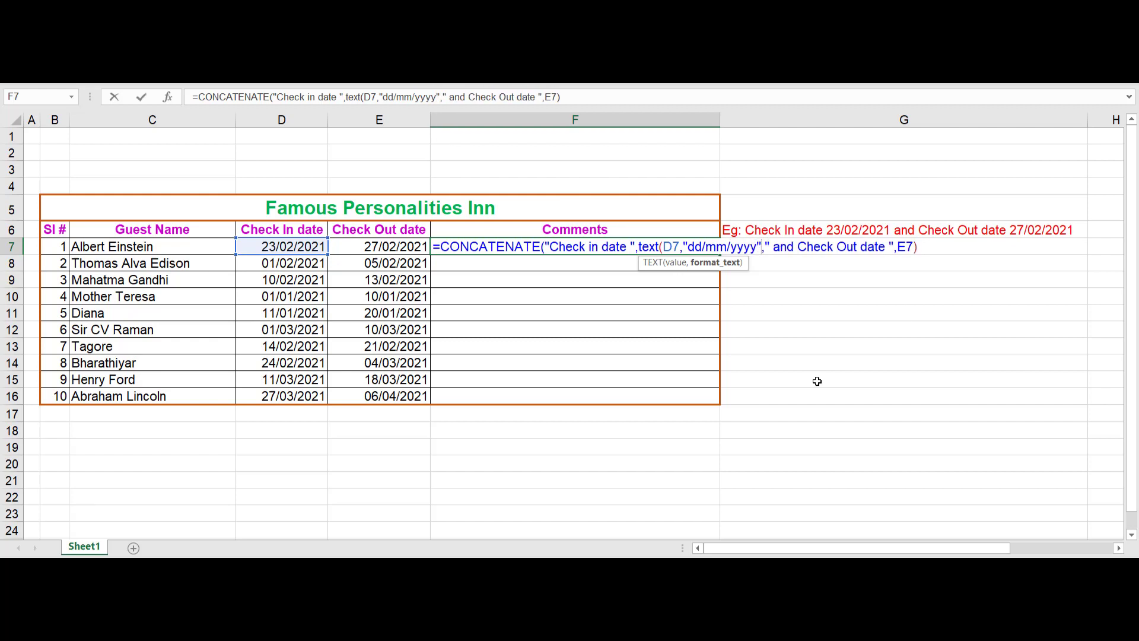
{"action": "type", "text": ")"}
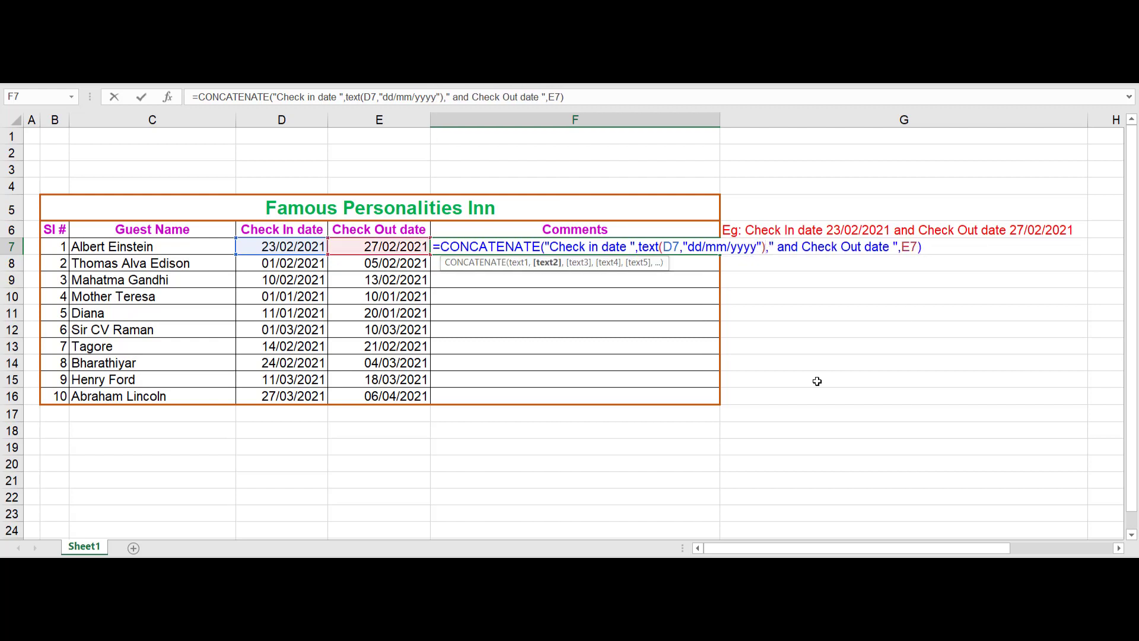
{"action": "key", "text": "Return"}
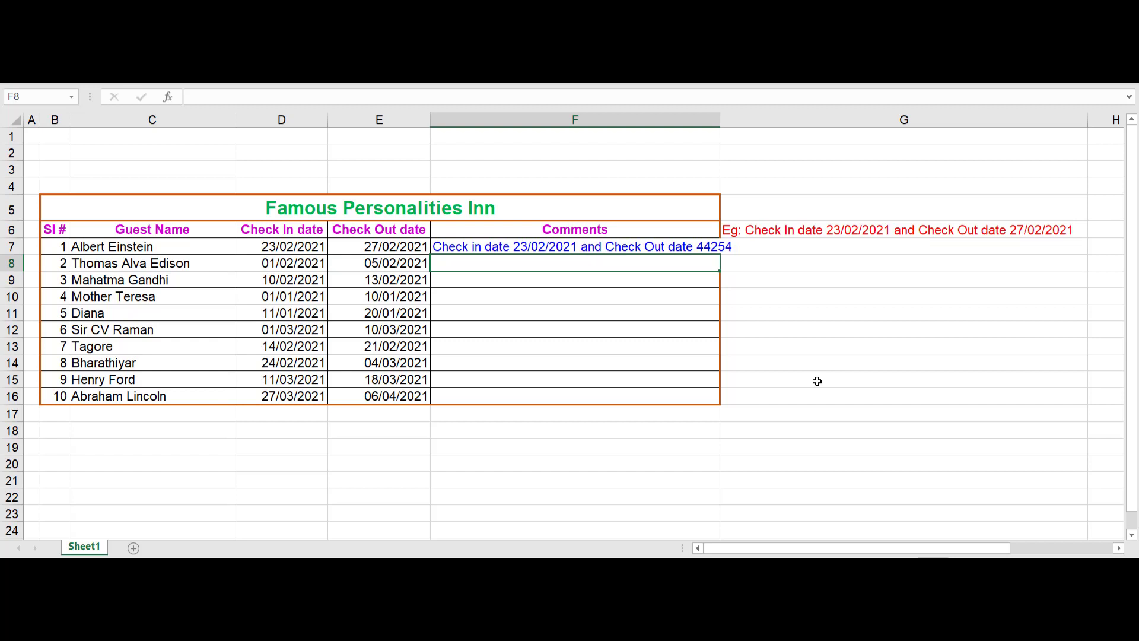
Replace E7 with TEXT(E7,"dd/mm/yyyy") in F7, accepting Excel's parenthesis correction
{"action": "key", "text": "Up"}
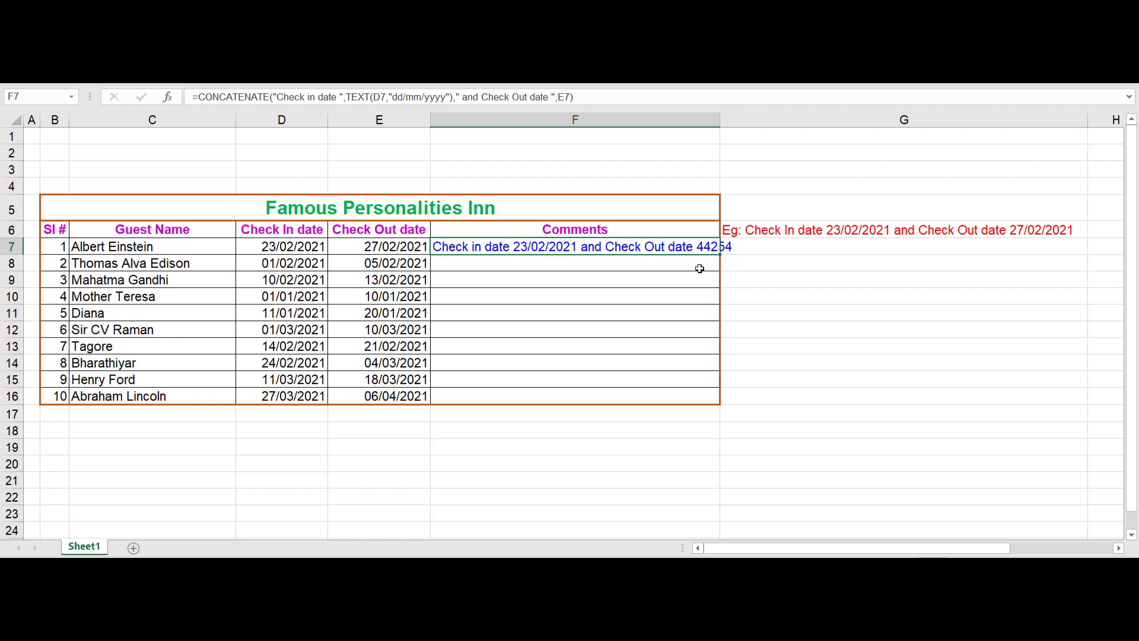
{"action": "key", "text": "F2"}
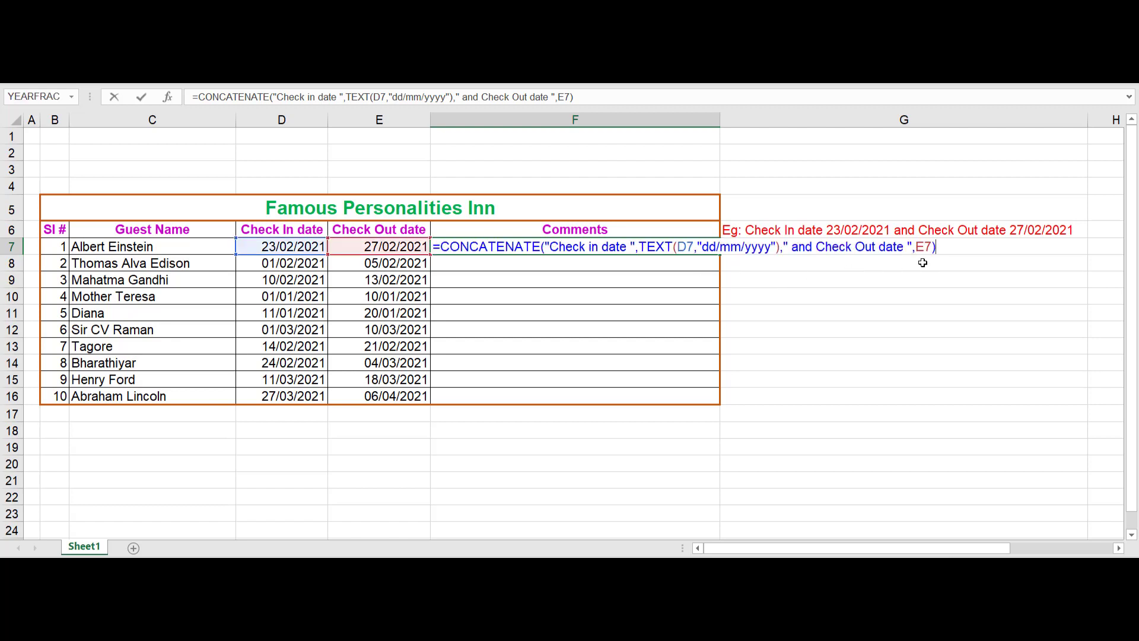
{"action": "double_click", "coordinate": [922, 247]}
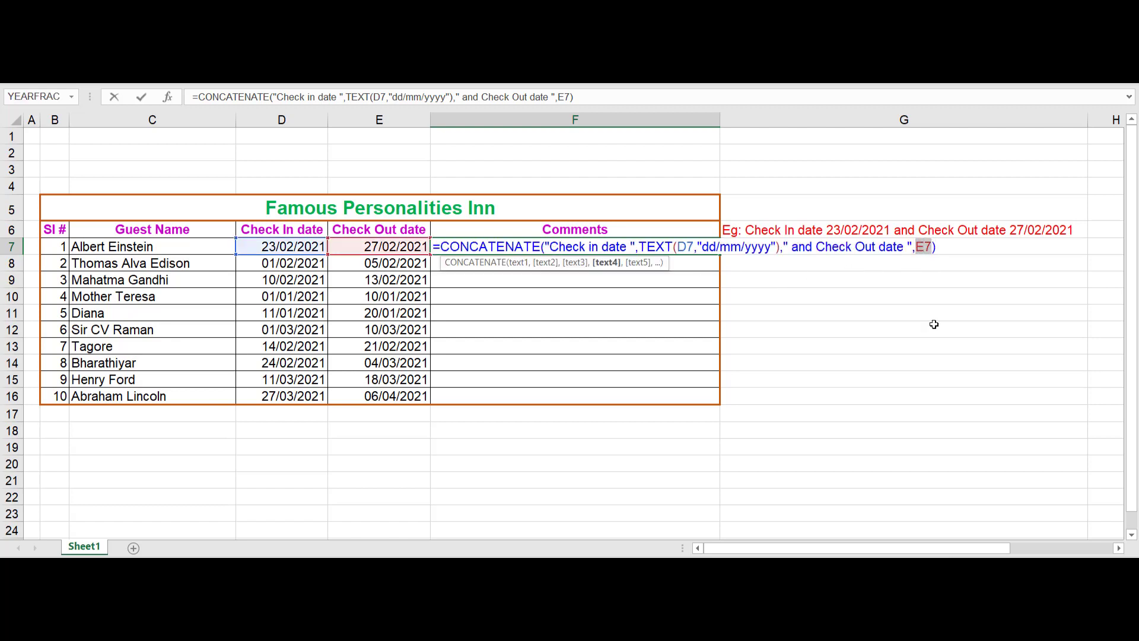
{"action": "type", "text": "text"}
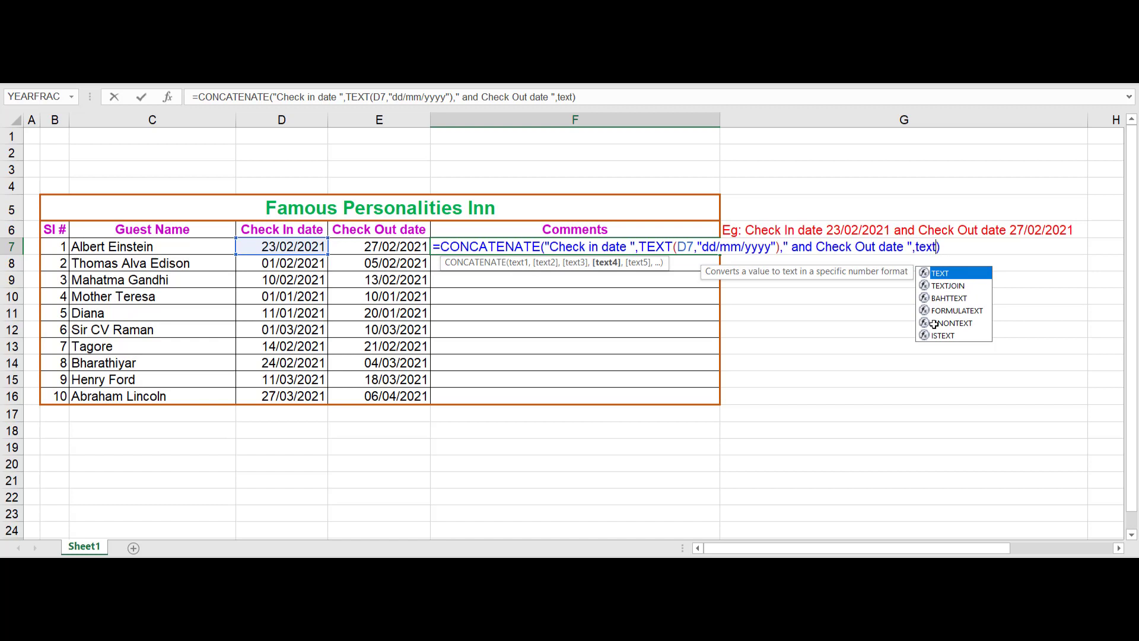
{"action": "type", "text": "("}
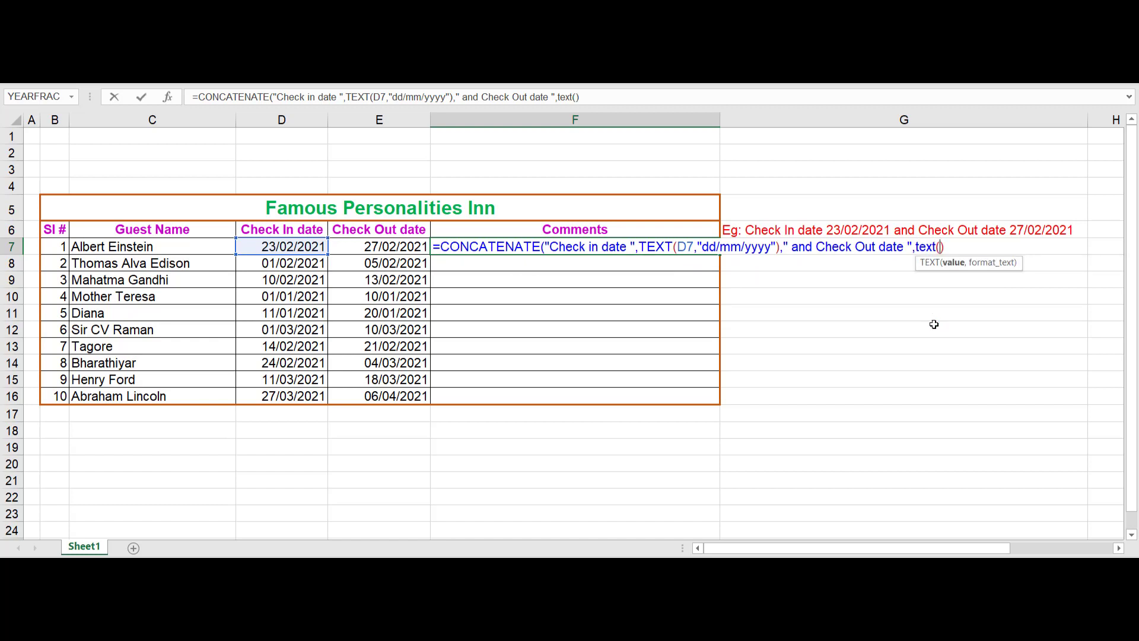
{"action": "left_click", "coordinate": [398, 246]}
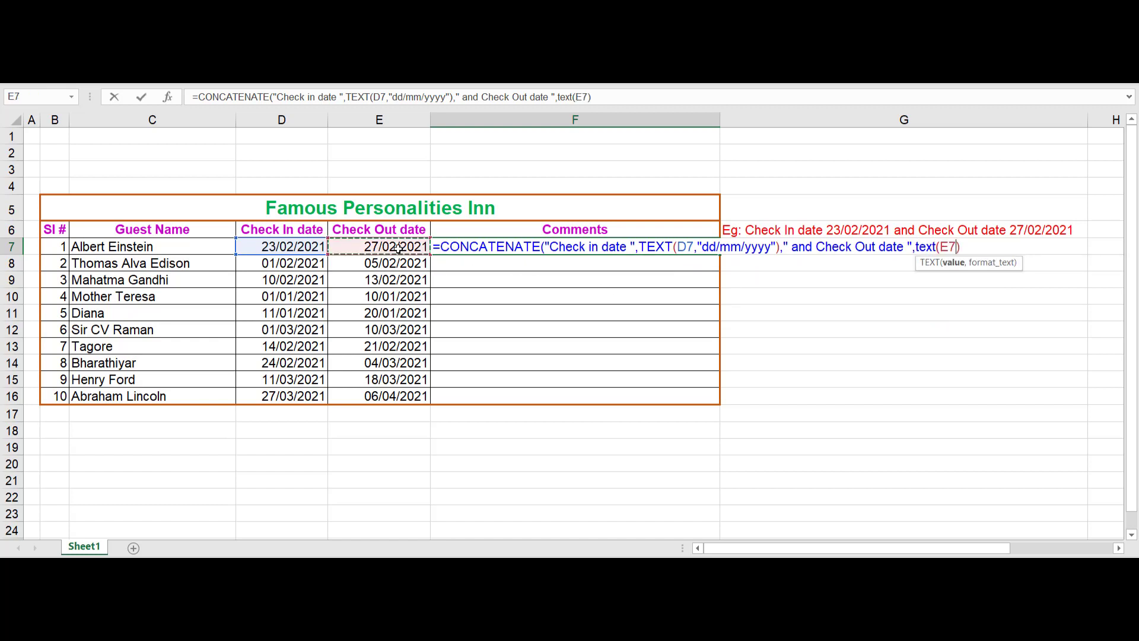
{"action": "type", "text": ","}
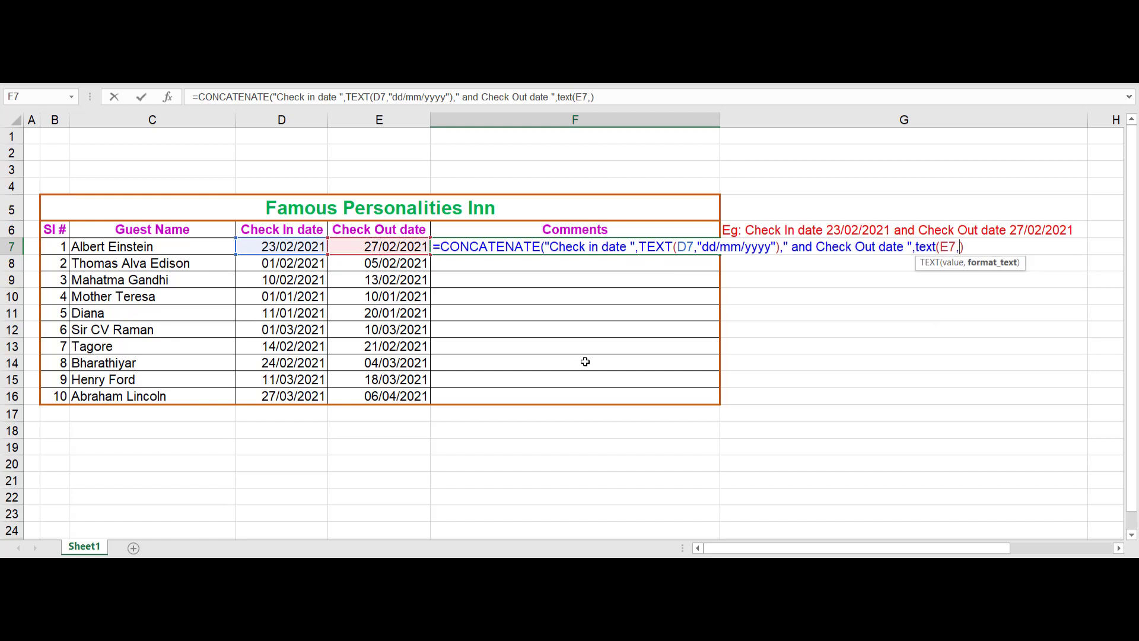
{"action": "type", "text": "\"dd"}
{"action": "type", "text": "/mm"}
{"action": "type", "text": "/yyyy"}
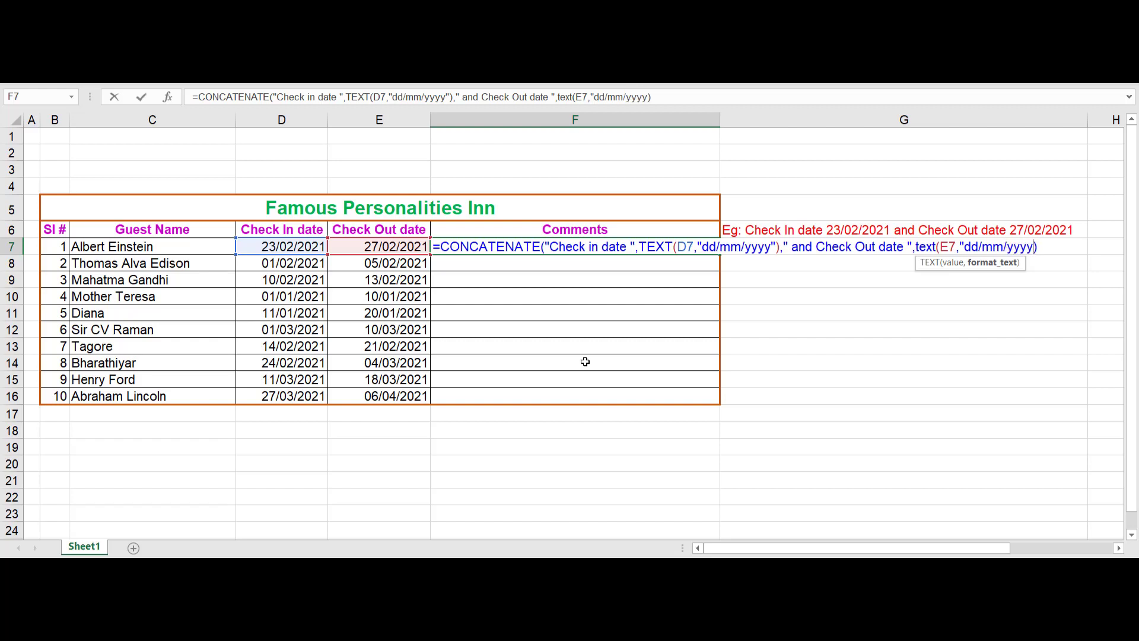
{"action": "type", "text": "\""}
{"action": "key", "text": "Return"}
{"action": "key", "text": "Return"}
{"action": "key", "text": "Up"}
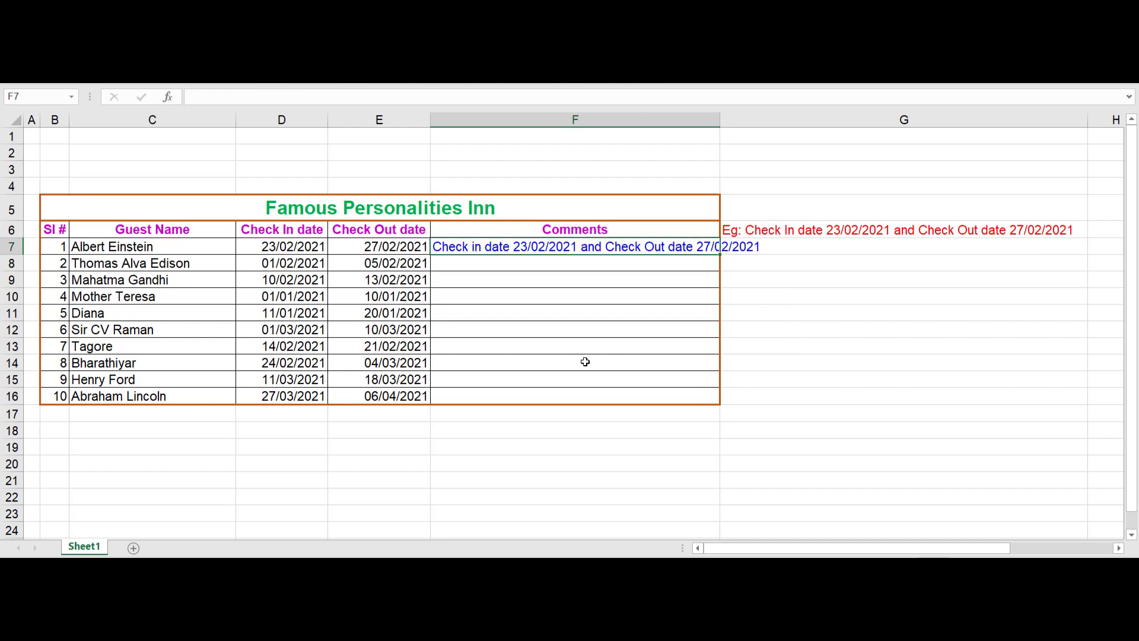
Auto-fit column F and fill F7's formatted comment formula down to F16
{"action": "double_click", "coordinate": [720, 119]}
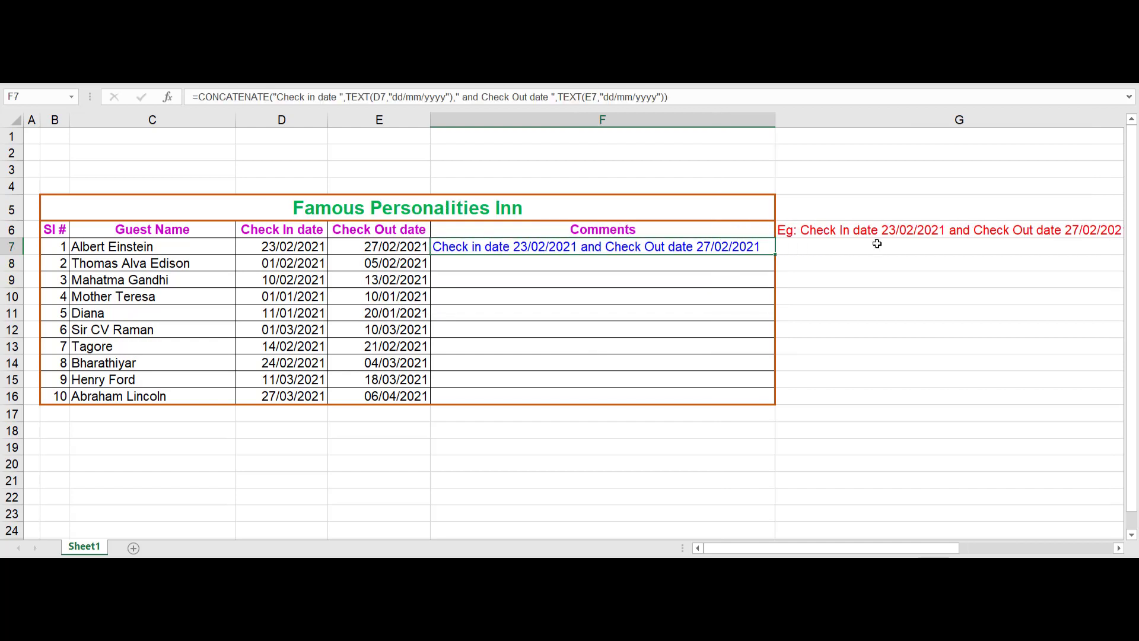
{"action": "left_click", "coordinate": [876, 234]}
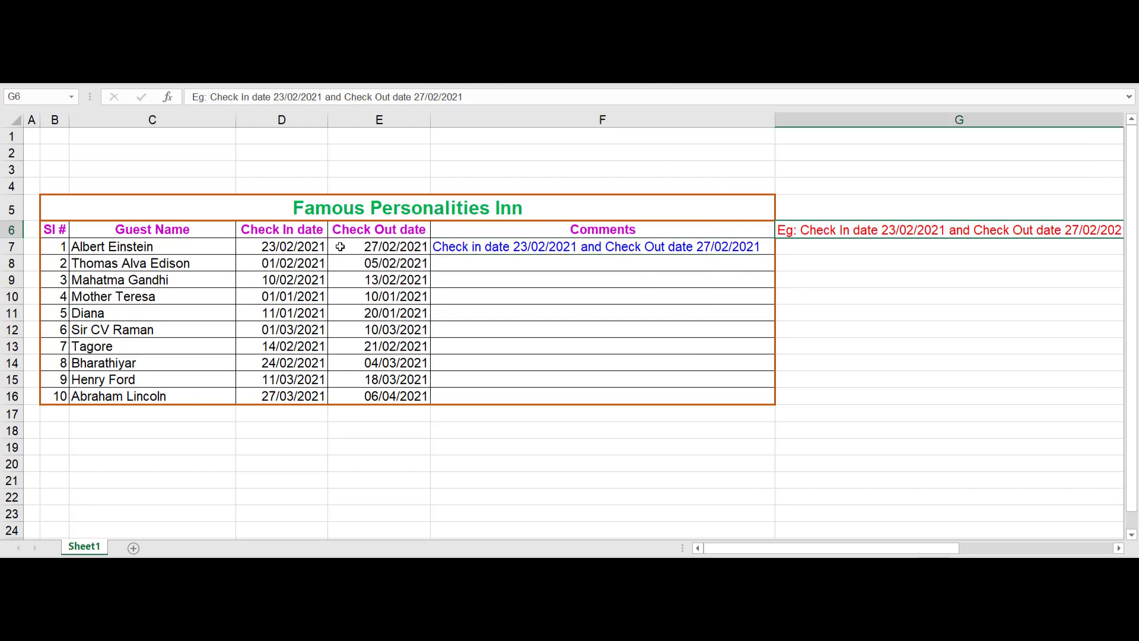
{"action": "left_click", "coordinate": [693, 248]}
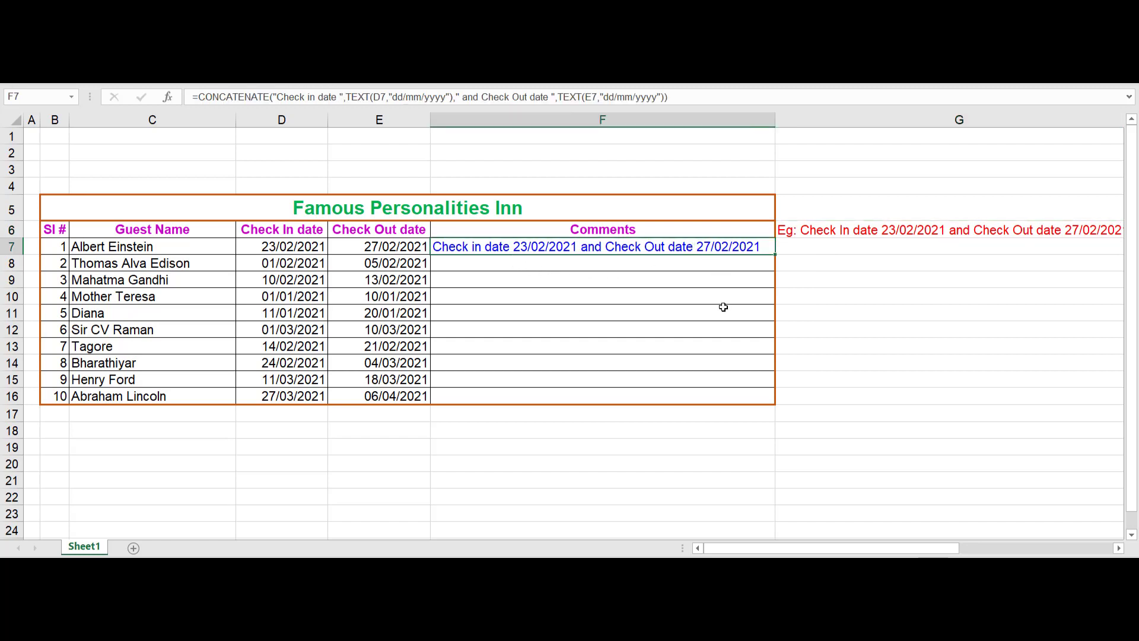
{"action": "double_click", "coordinate": [776, 255]}
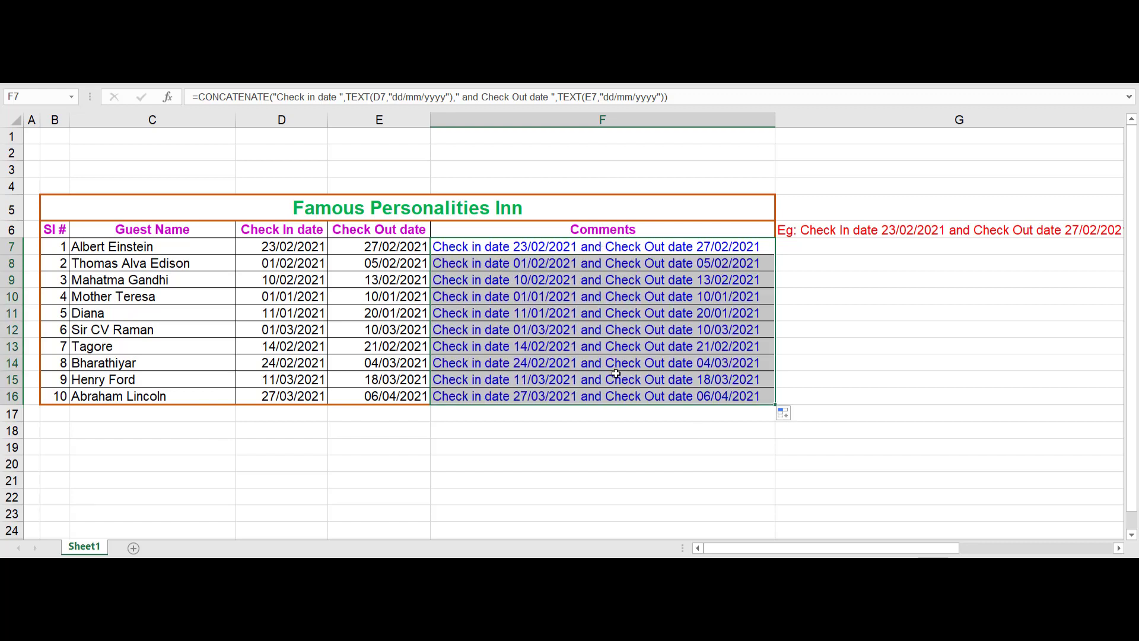
{"action": "left_click", "coordinate": [394, 247]}
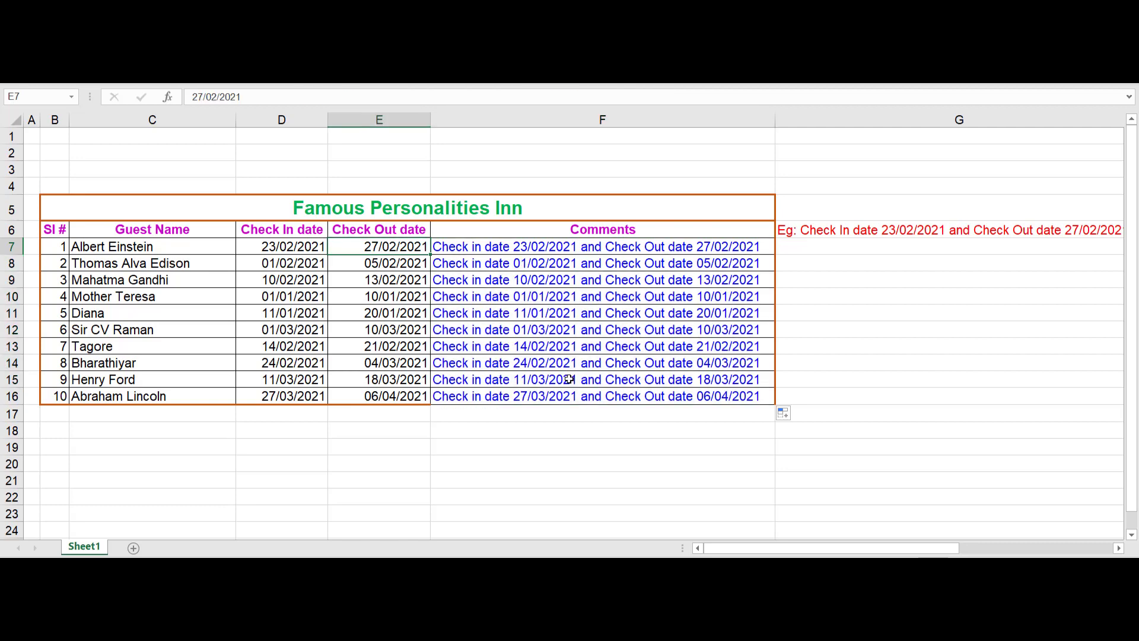